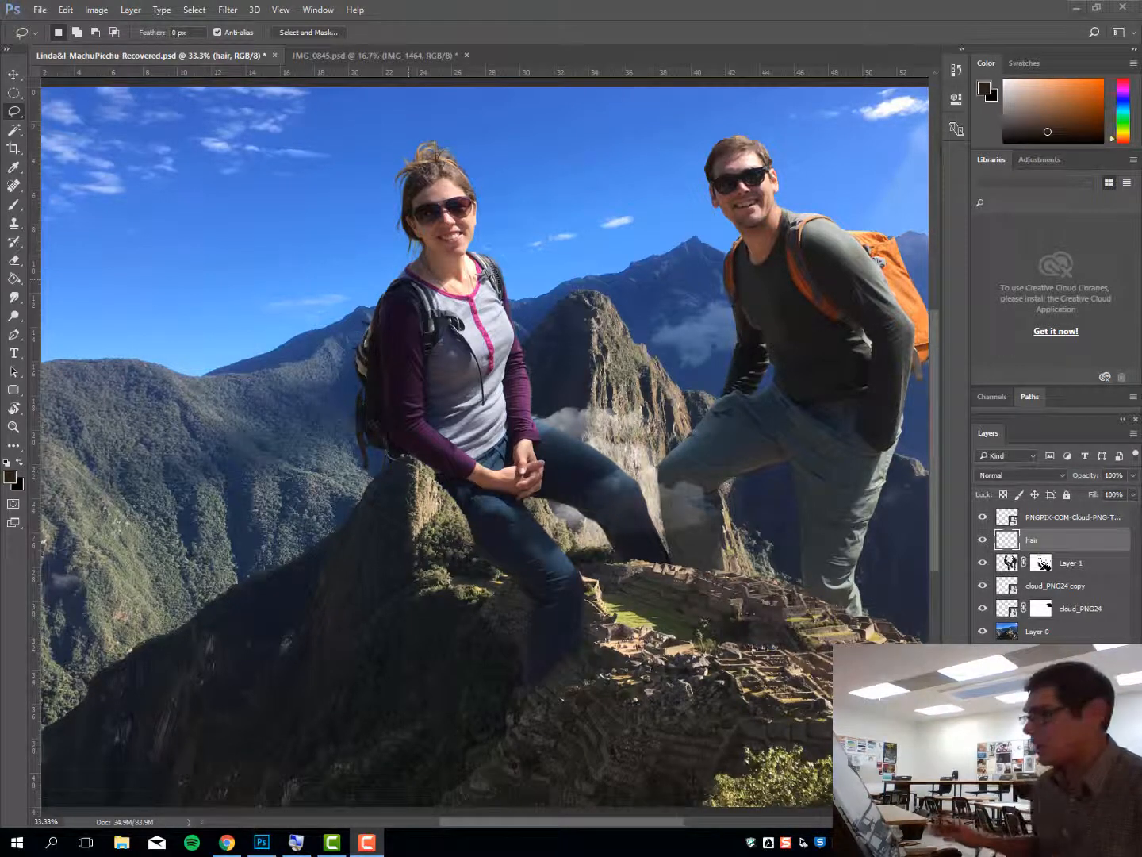
# - Hide the PNGPIX cloud, hair, Layer 1, cloud_PNG24 copy and cloud_PNG24 layers, leaving only the Layer 0 landscape visible
pyautogui.click(983, 516)
pyautogui.click(982, 539)
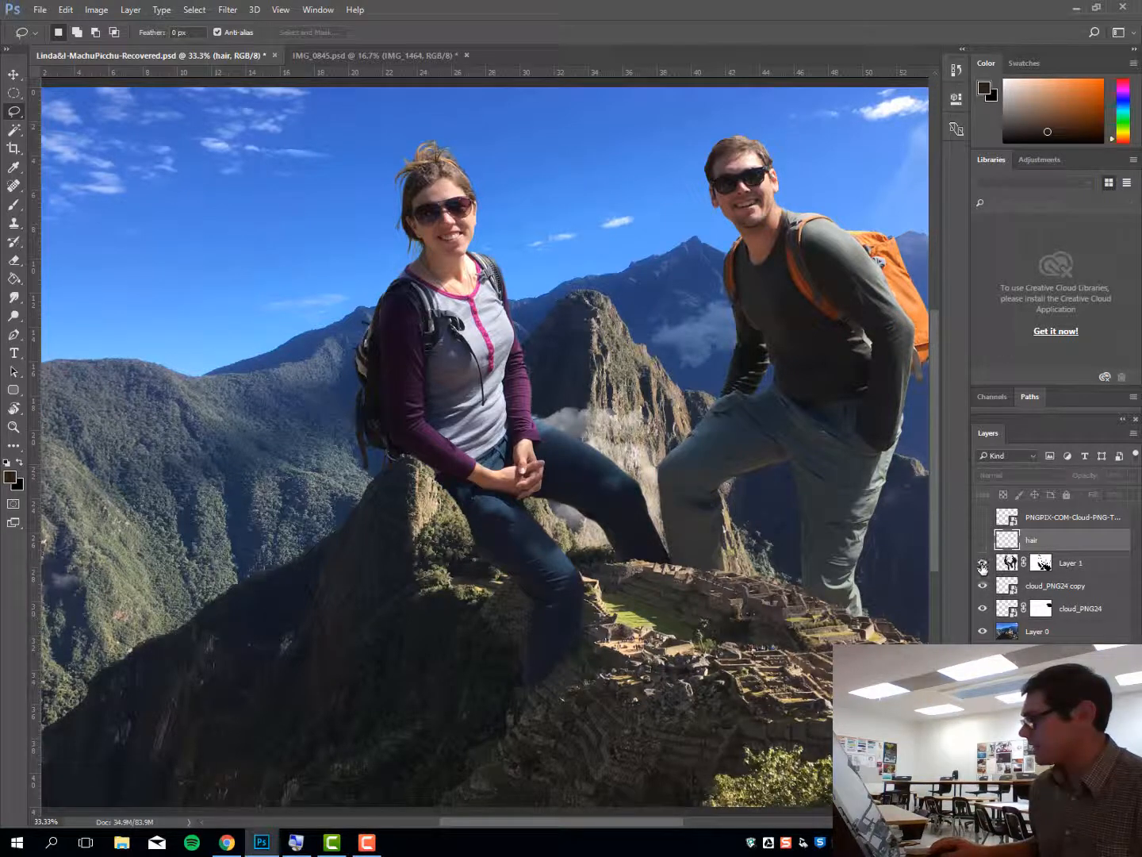
pyautogui.click(983, 562)
pyautogui.click(983, 586)
pyautogui.click(983, 609)
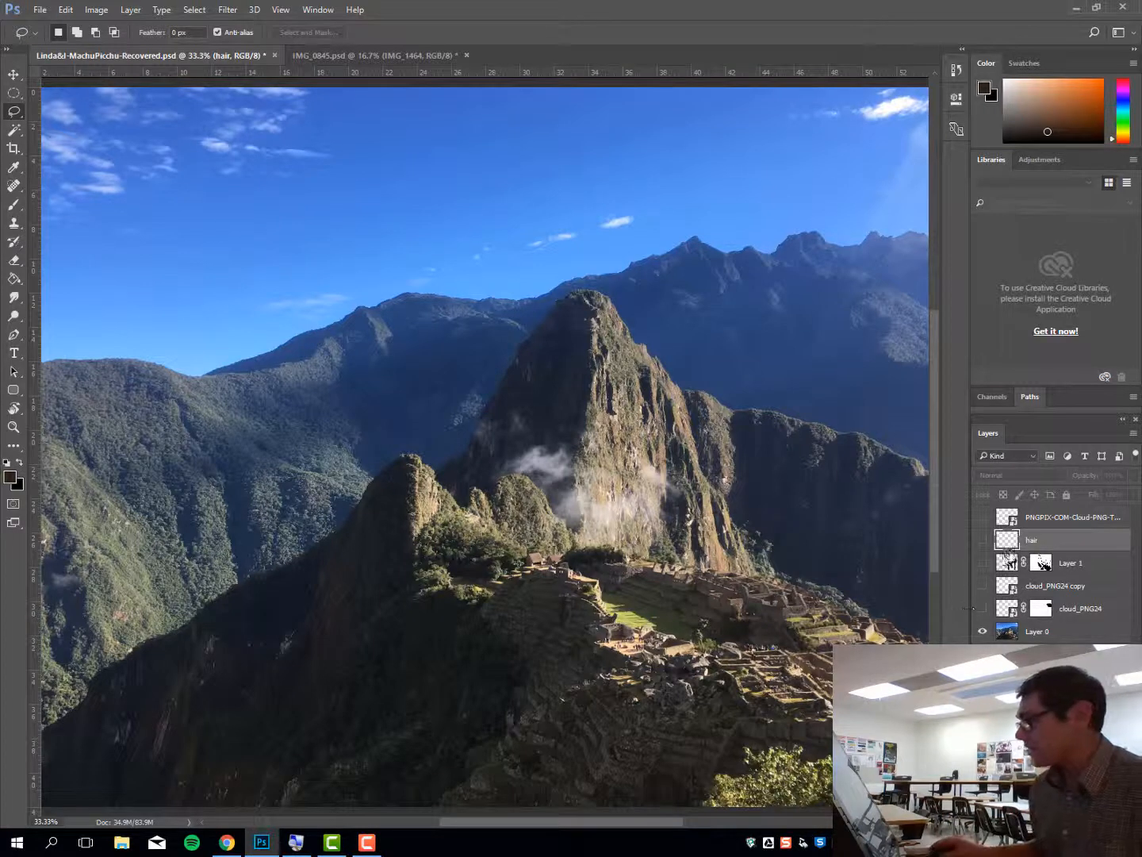
# - Toggle Layer 1's visibility to compare the landscape with and without the two people, leaving the layer hidden
pyautogui.click(986, 565)
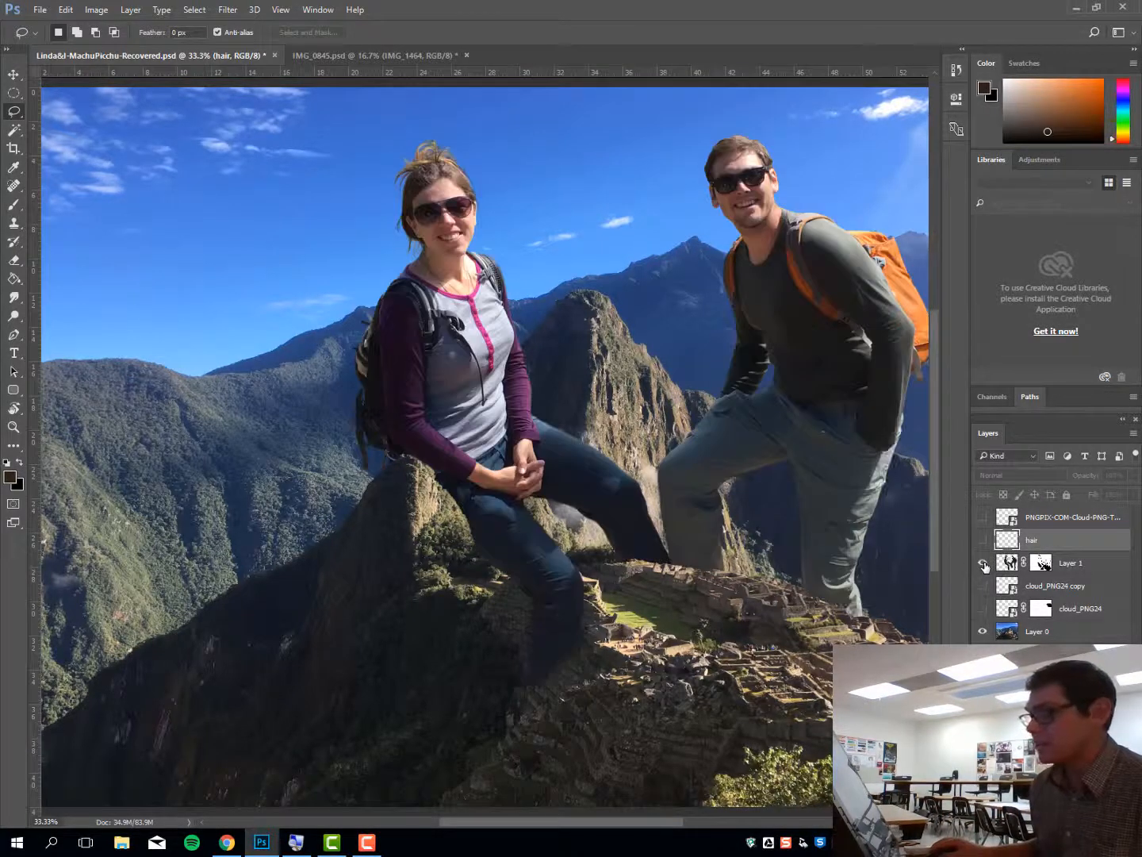
pyautogui.click(986, 566)
pyautogui.click(985, 565)
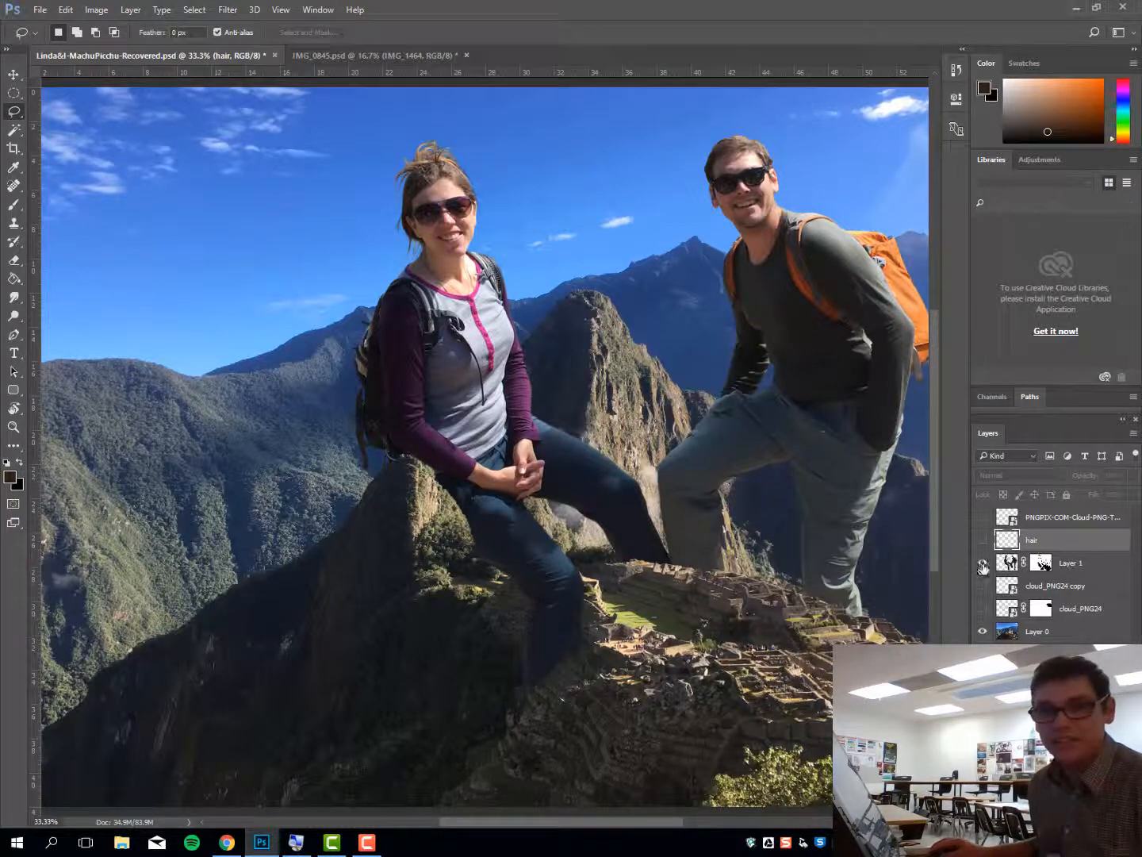
pyautogui.click(983, 563)
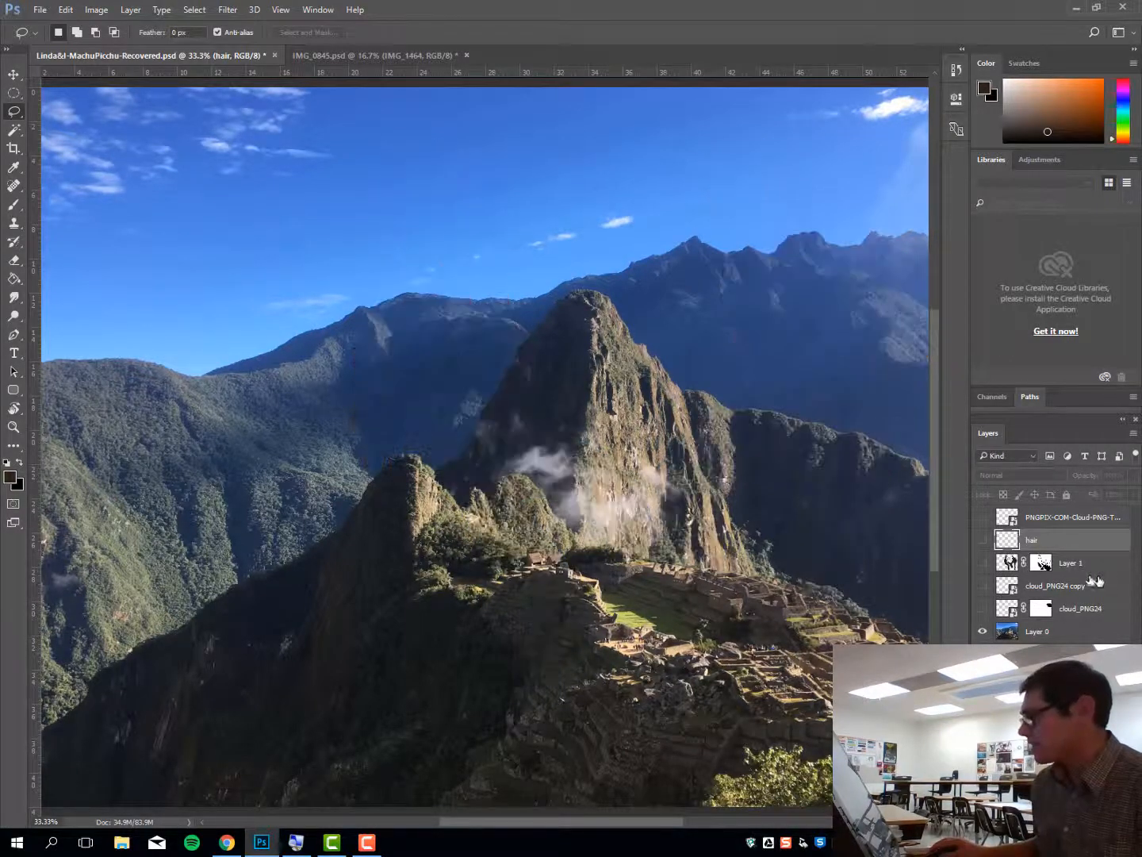
# - Switch to Chrome, browse the Pexels nature images and open the photo of the waterfall at sunset
pyautogui.click(36, 11)
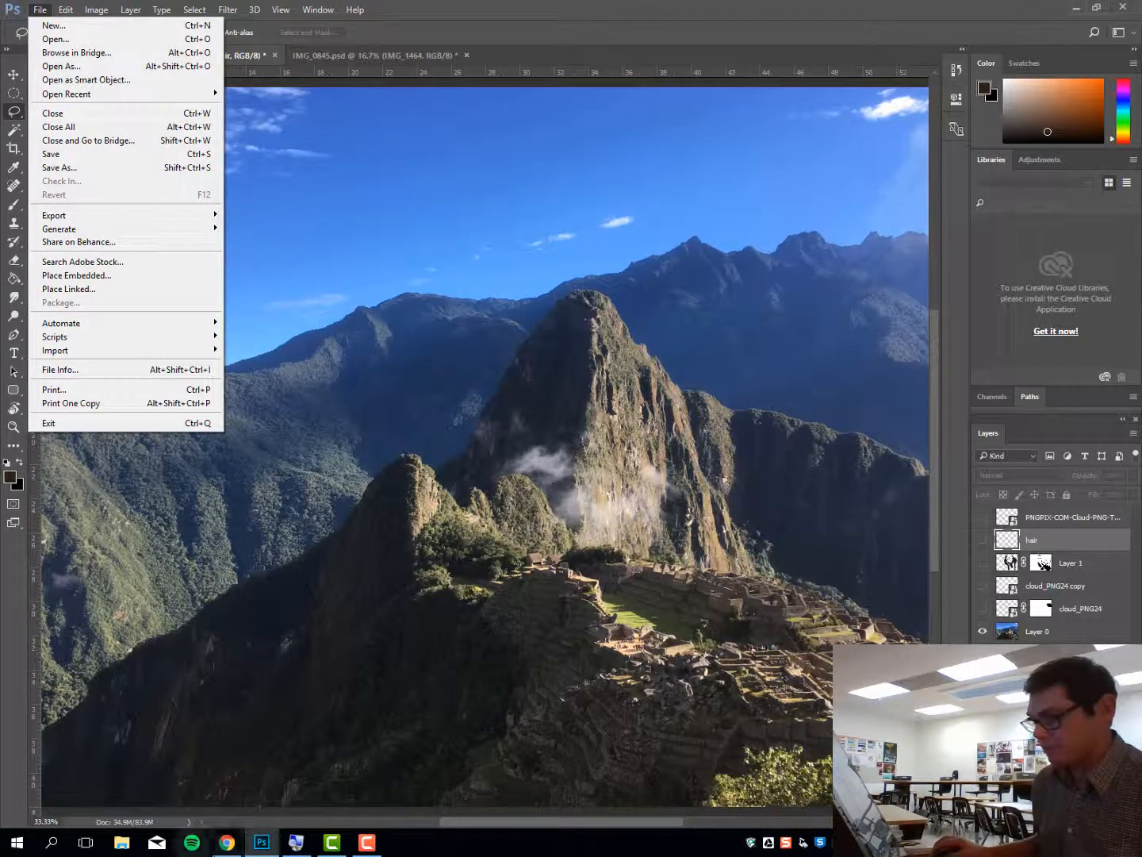
pyautogui.click(226, 847)
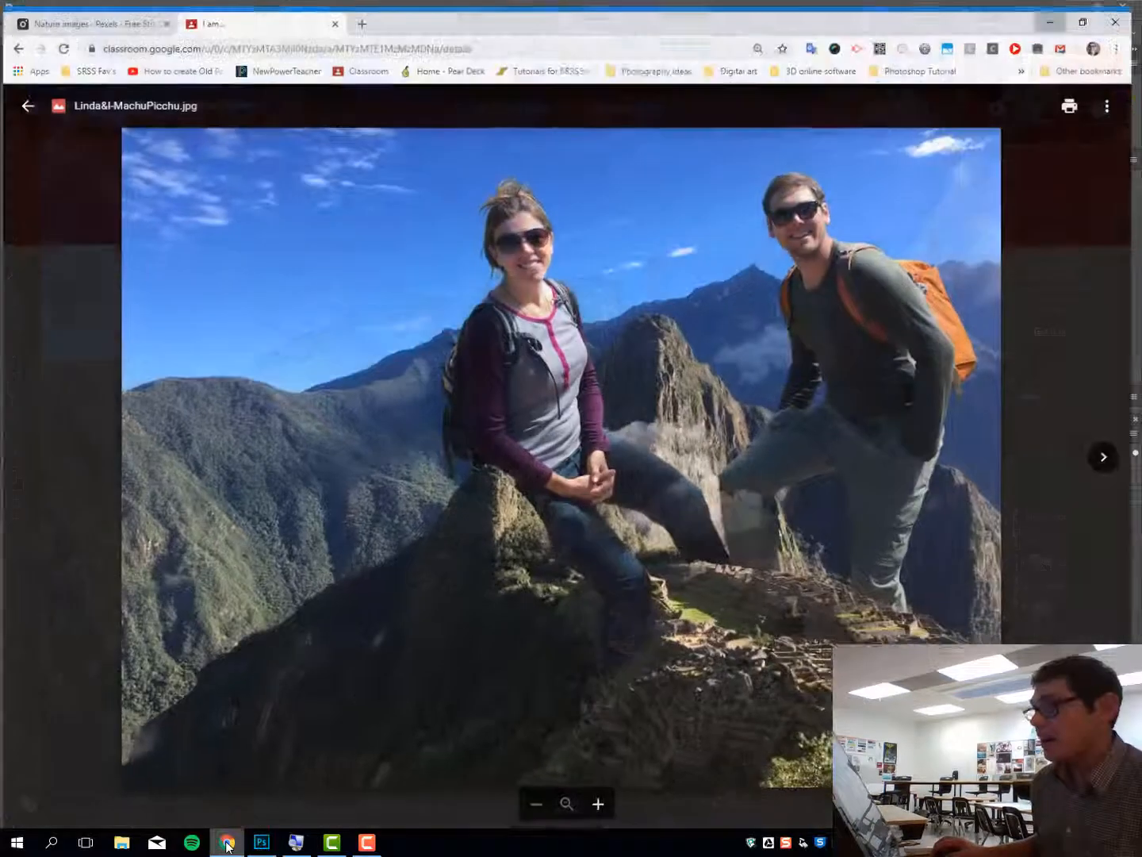
pyautogui.click(80, 11)
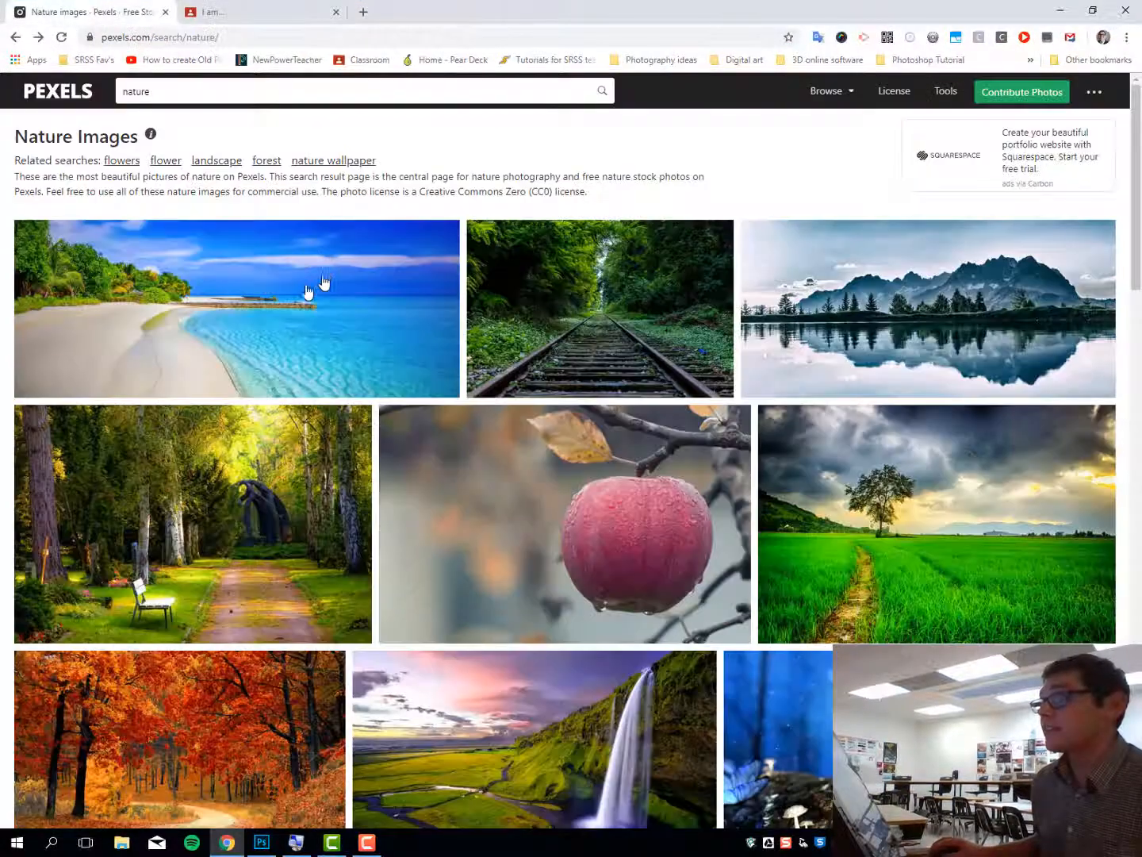
pyautogui.scroll(-3, 382, 488)
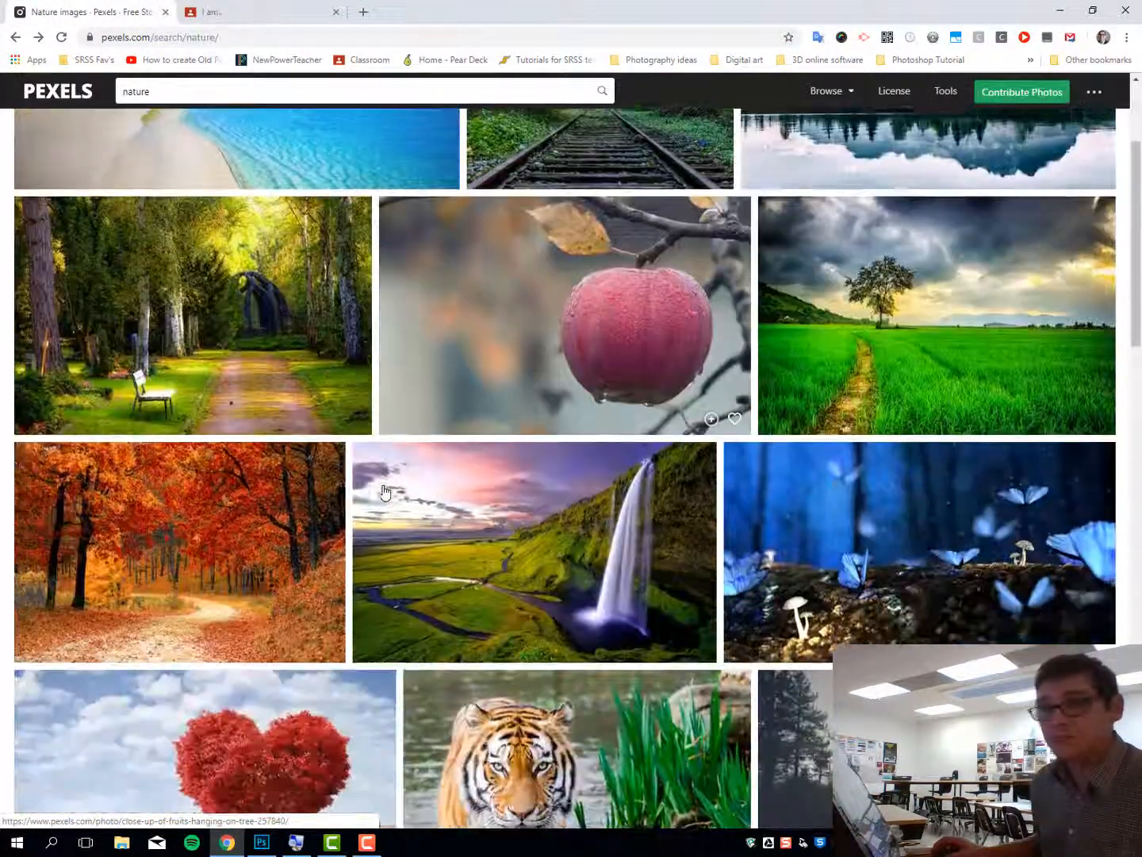
pyautogui.scroll(3, 384, 491)
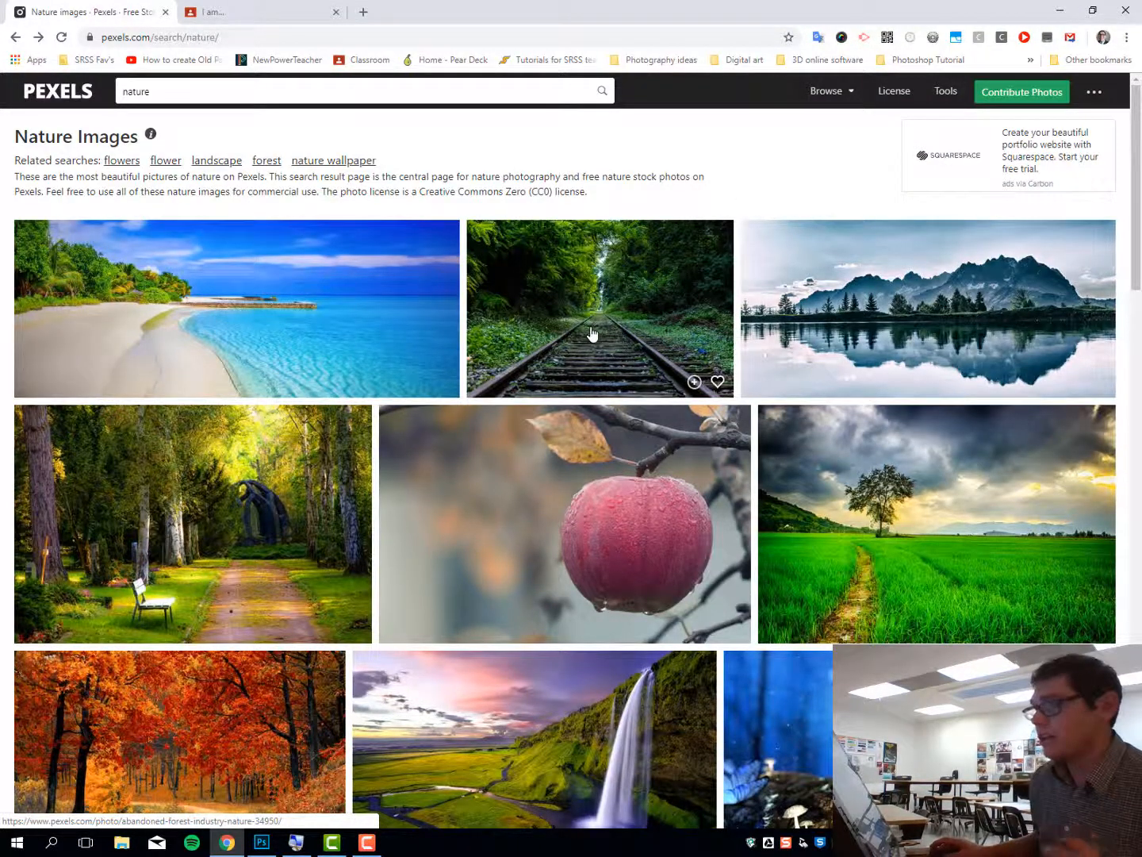
pyautogui.scroll(-2, 572, 635)
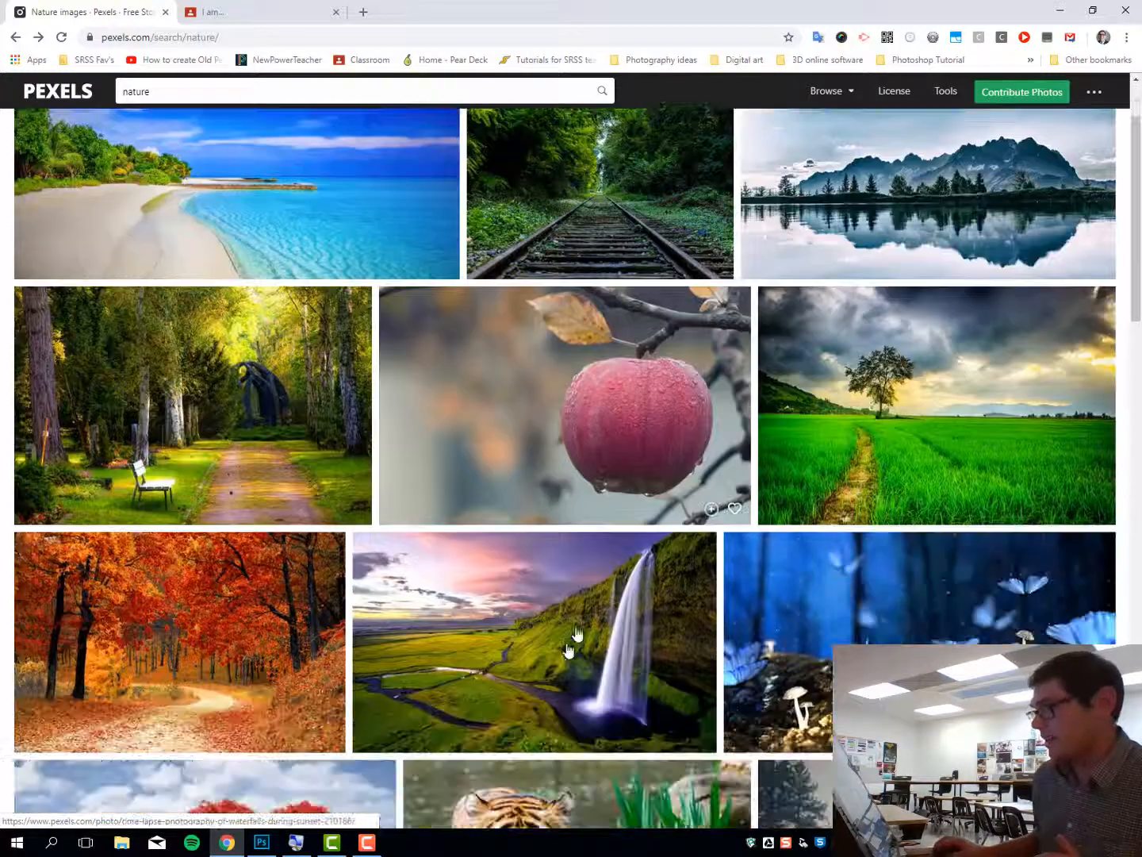
pyautogui.click(508, 623)
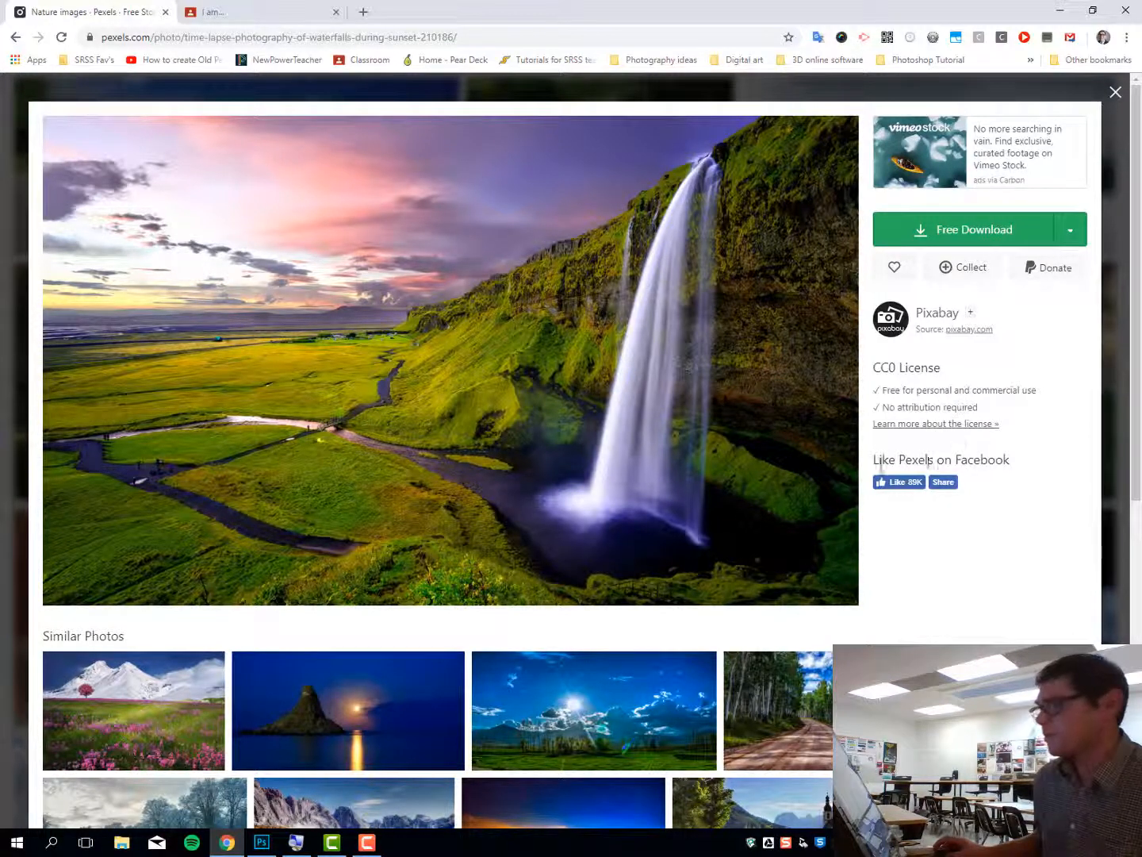
# - Look over the waterfall photo's page and similar photos, close it, and switch back to Photoshop
pyautogui.scroll(-2, 504, 479)
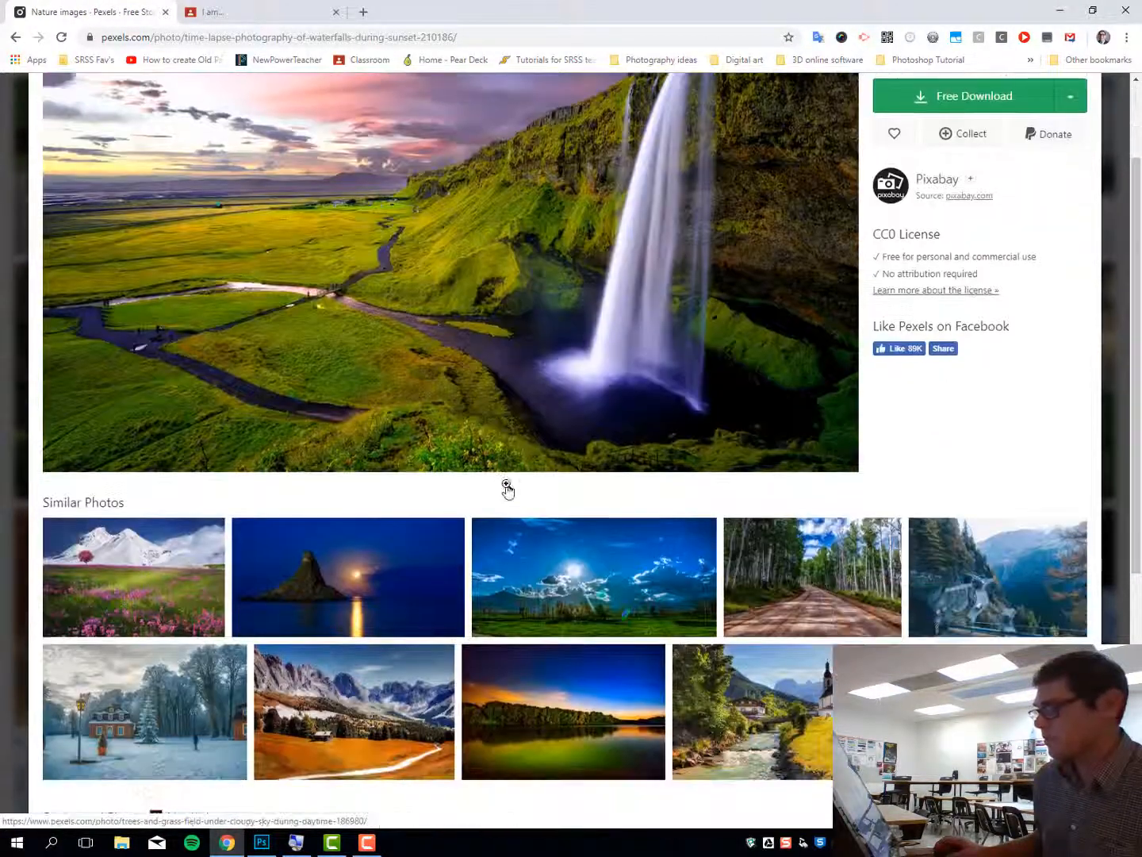
pyautogui.scroll(-2, 476, 480)
pyautogui.scroll(2, 350, 430)
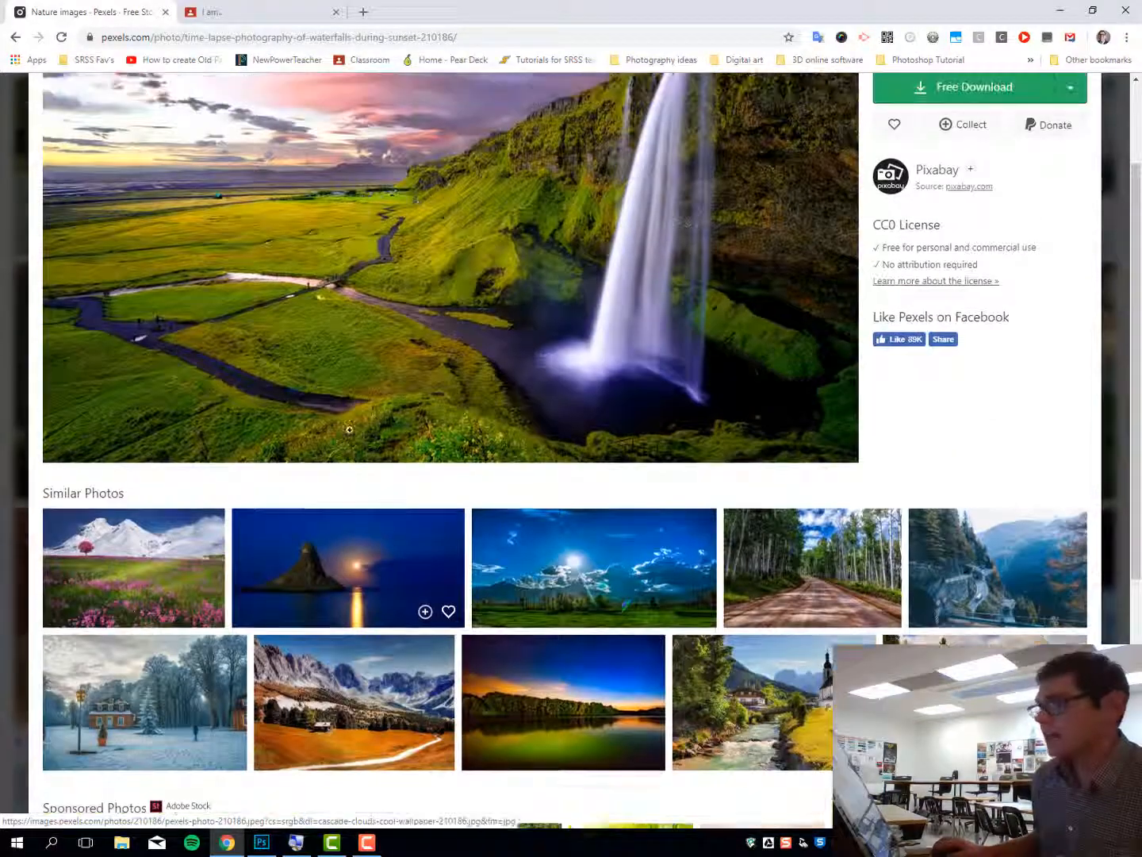
pyautogui.scroll(2, 349, 430)
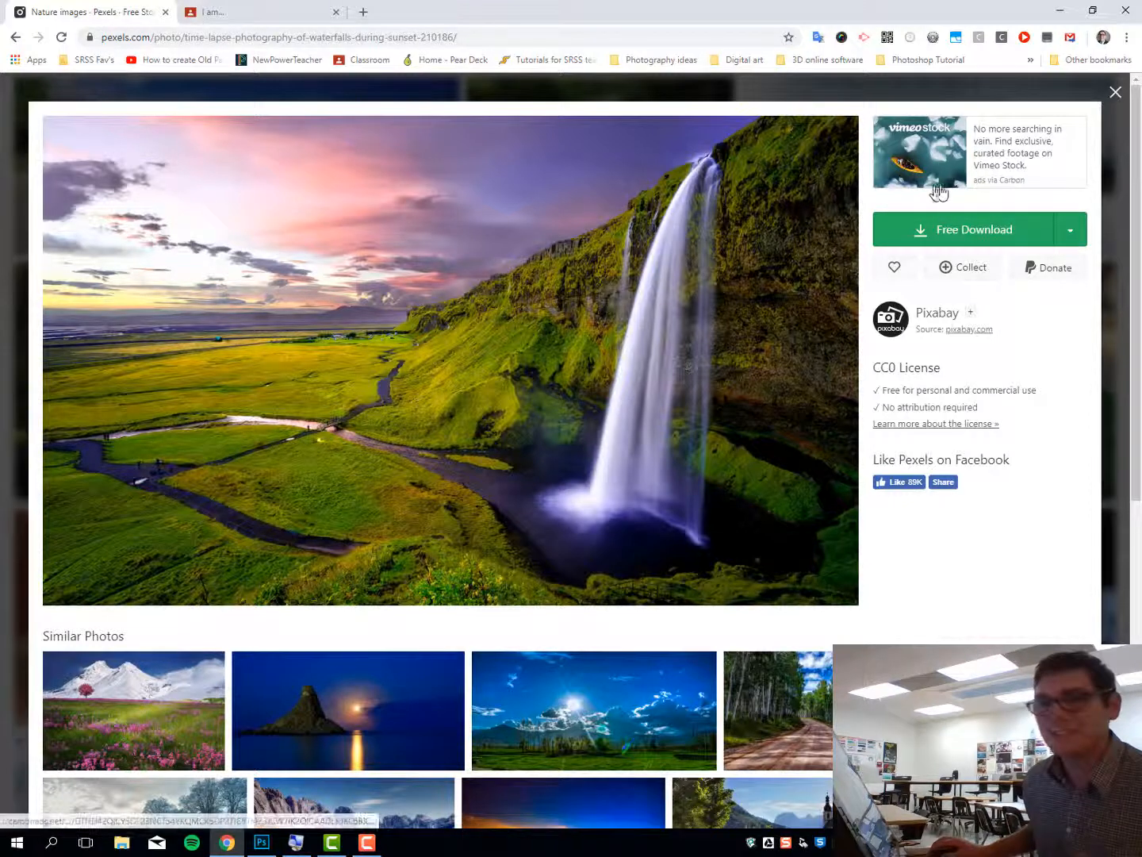
pyautogui.click(1116, 92)
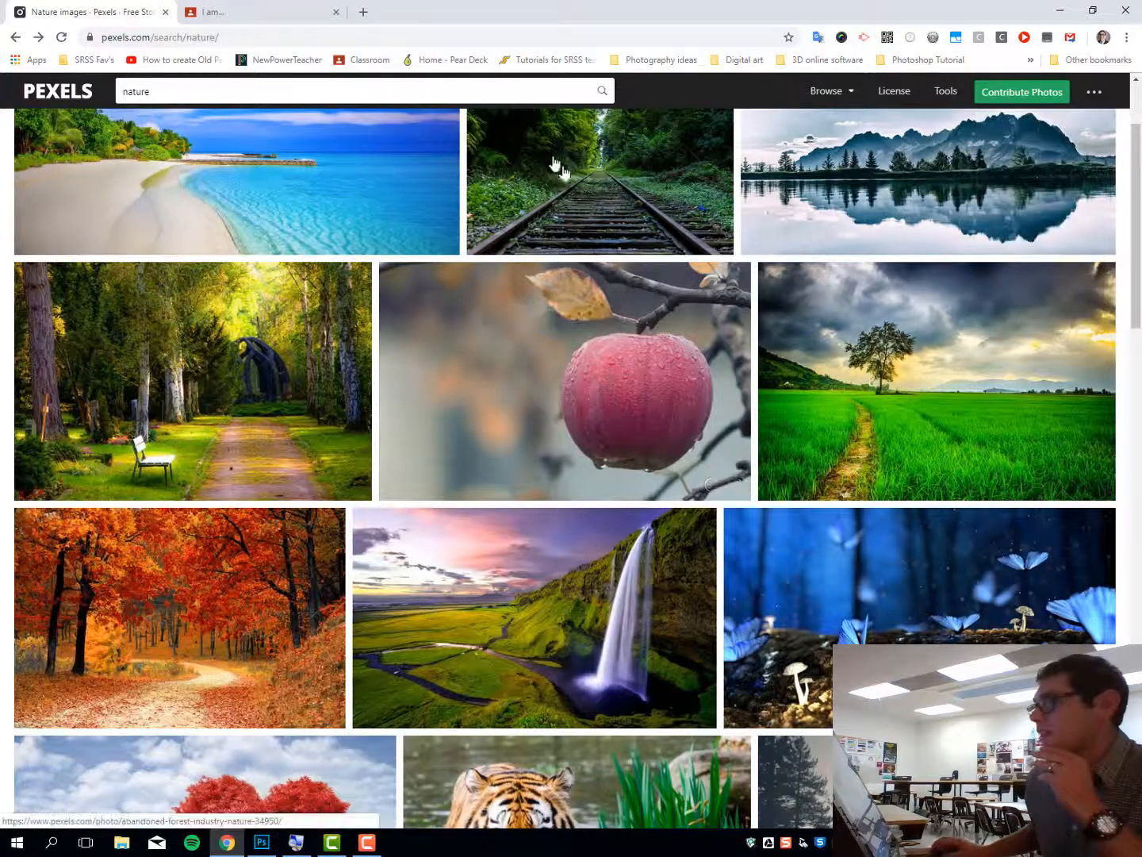
pyautogui.scroll(2, 565, 235)
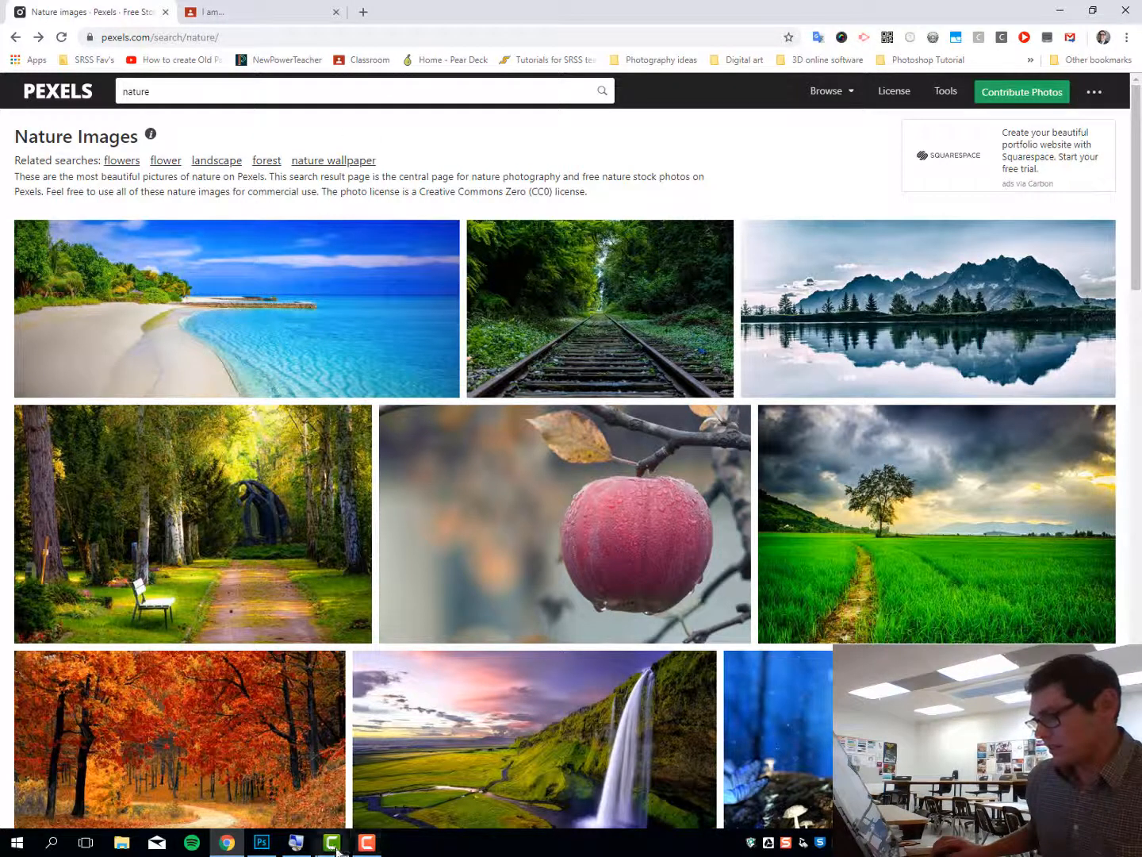
pyautogui.click(263, 844)
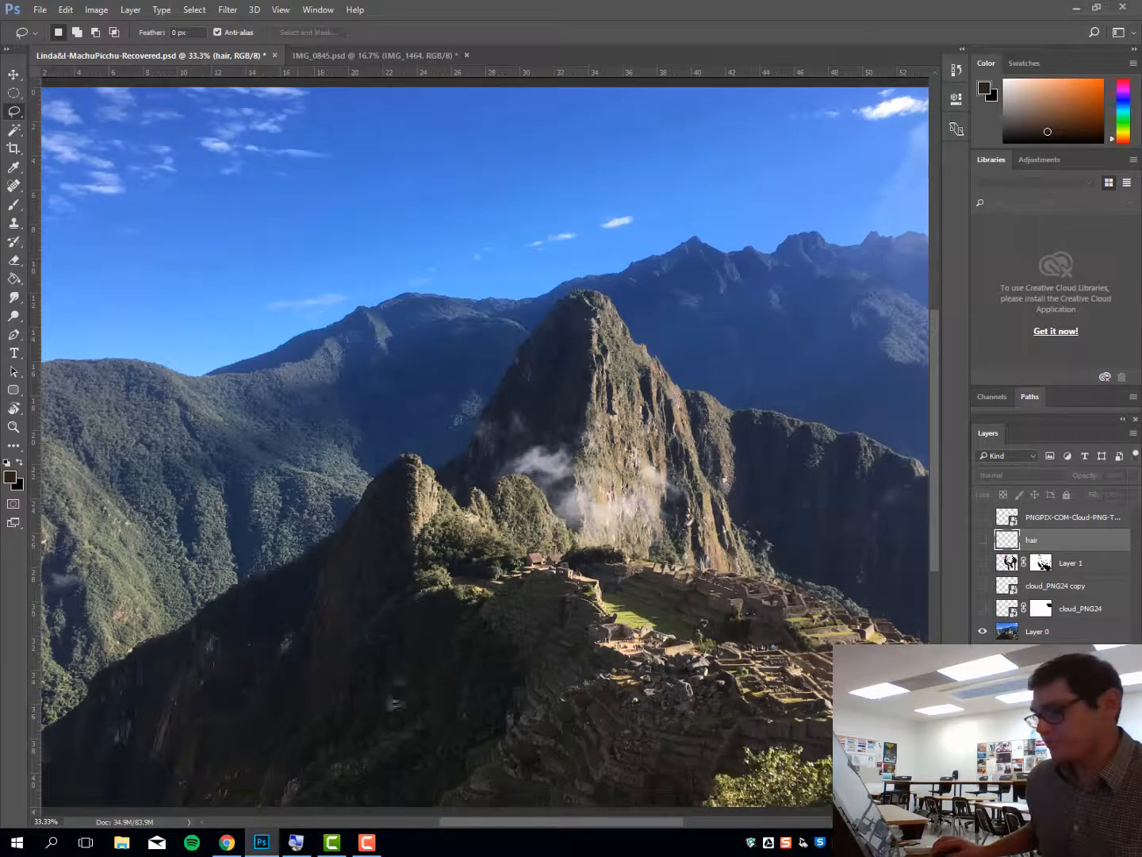
pyautogui.click(25, 849)
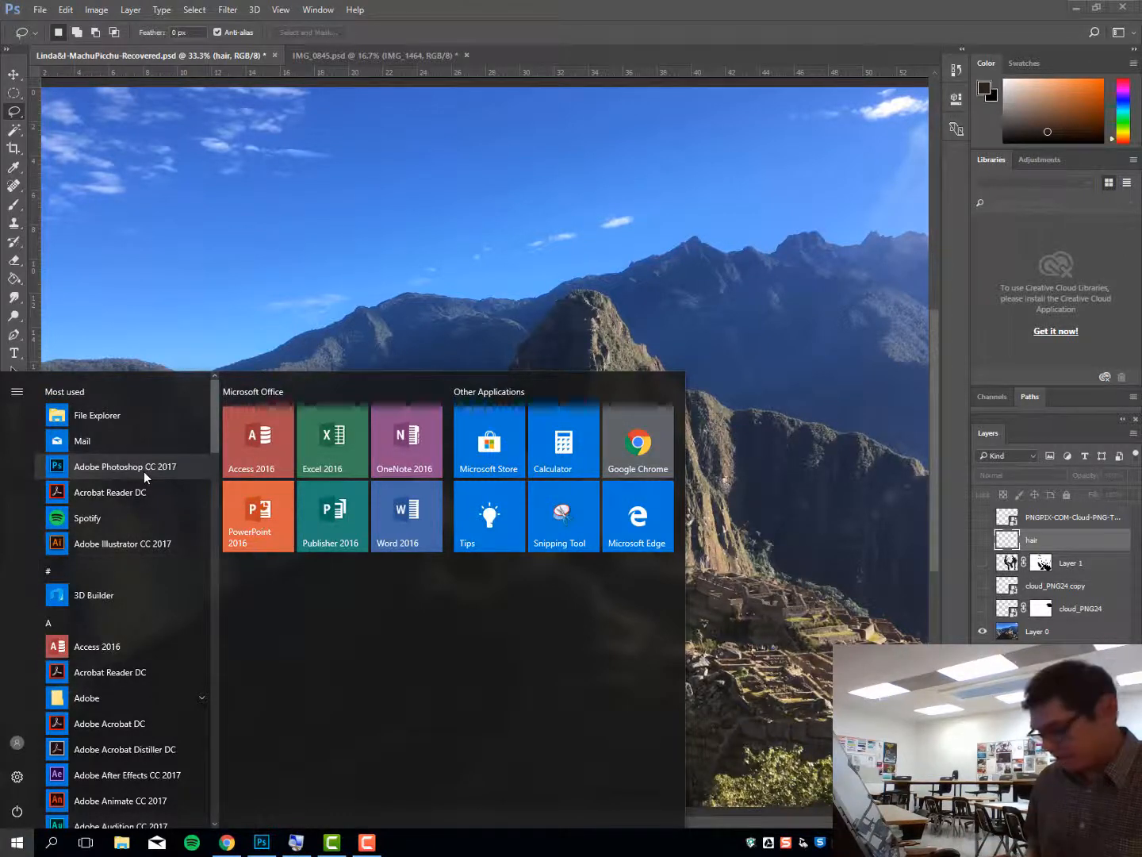
pyautogui.write('Photo')
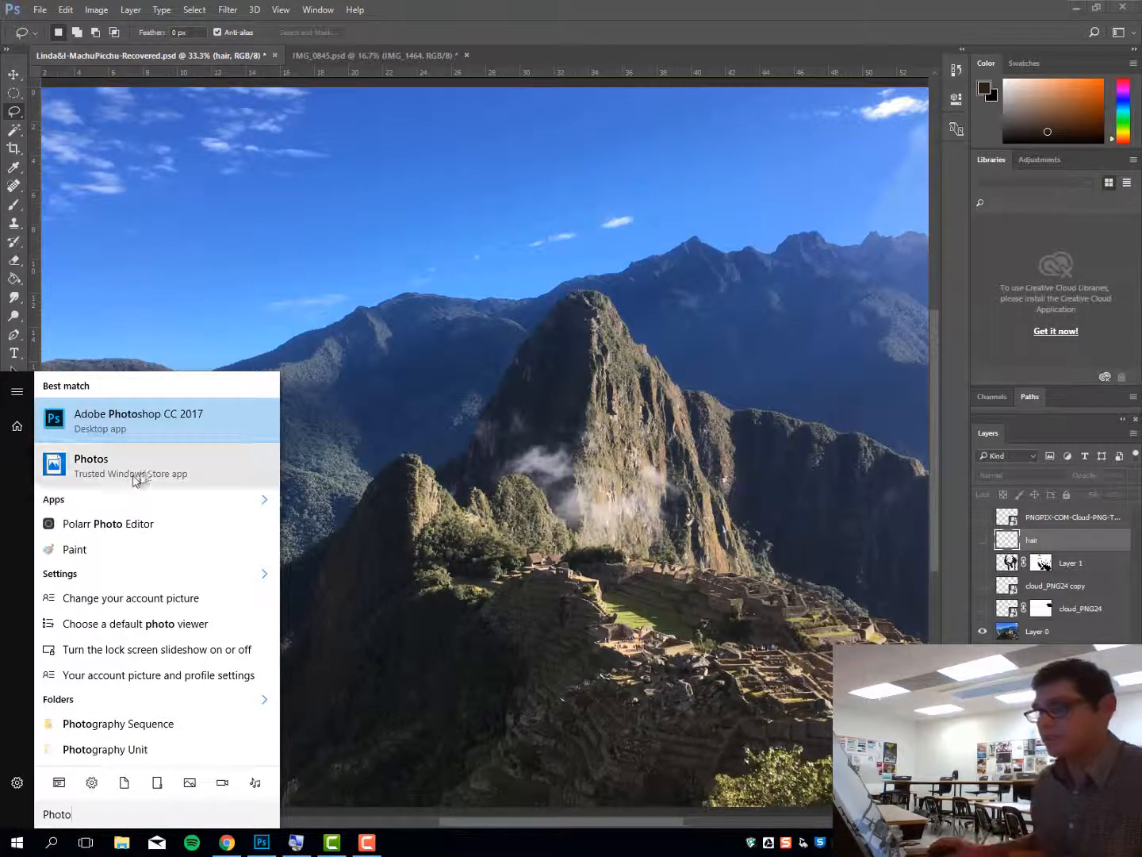
pyautogui.click(542, 403)
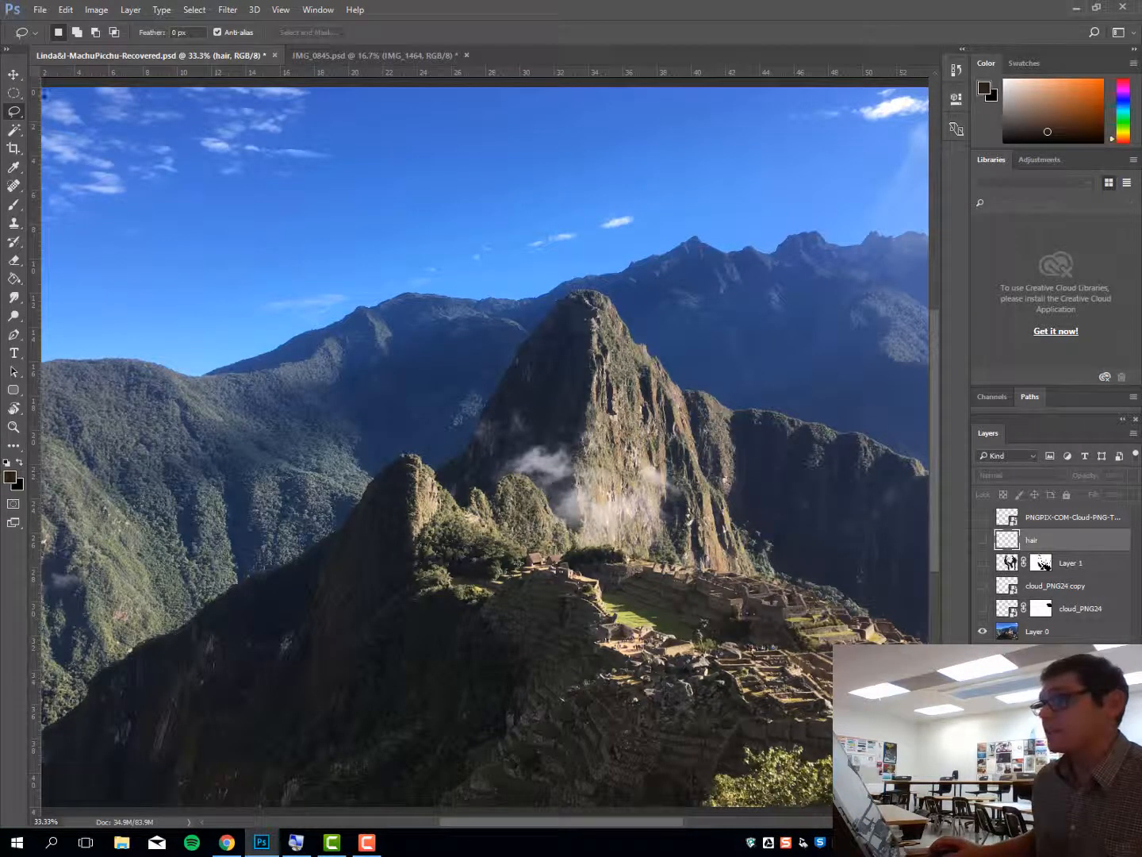
# - Place the IMG_0924 photo from the Downloads folder into the Machu Picchu document as an embedded image
pyautogui.click(40, 11)
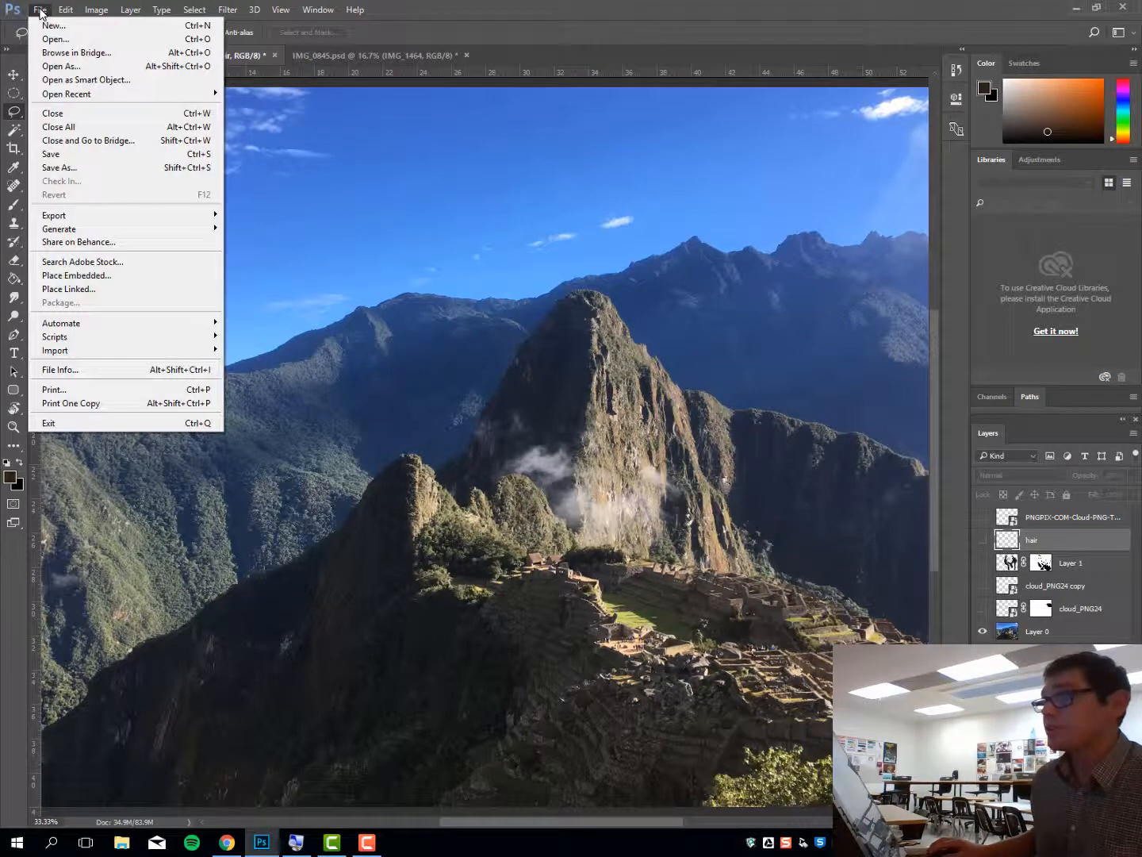
pyautogui.click(101, 282)
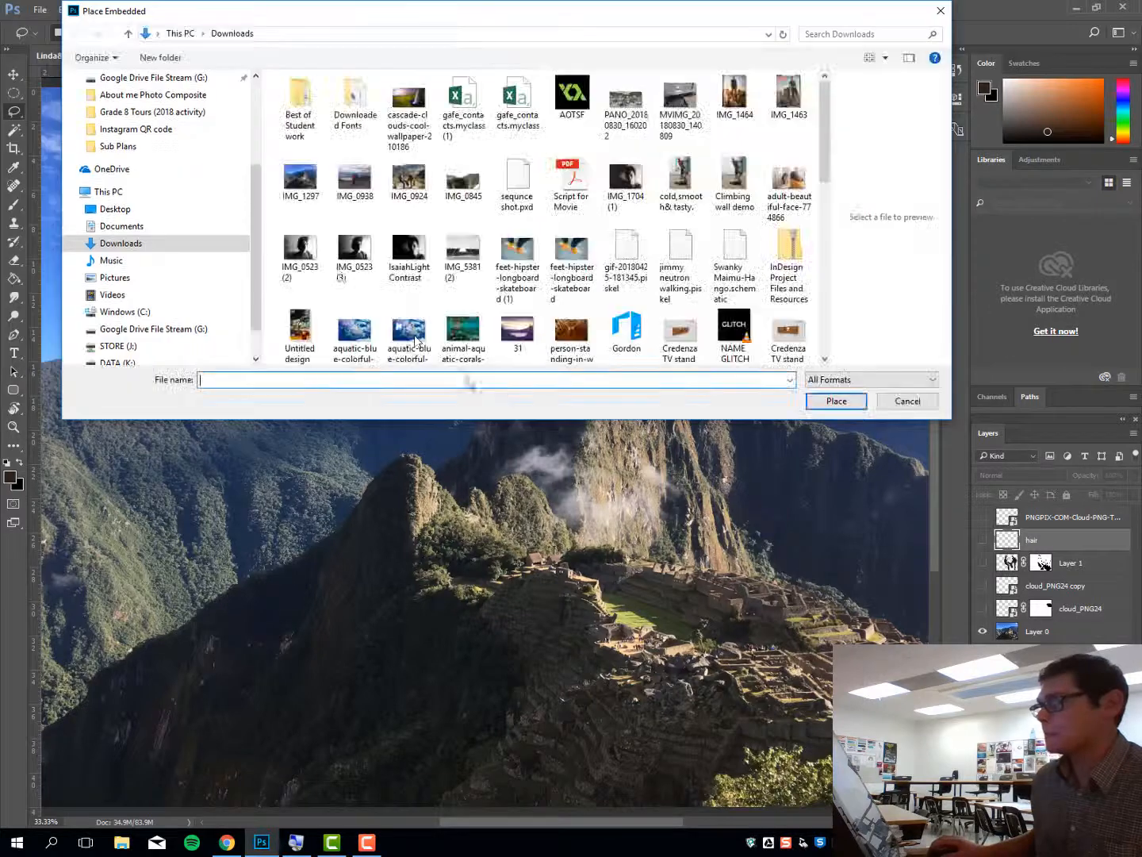
pyautogui.moveTo(825, 137); pyautogui.dragTo(853, 125)
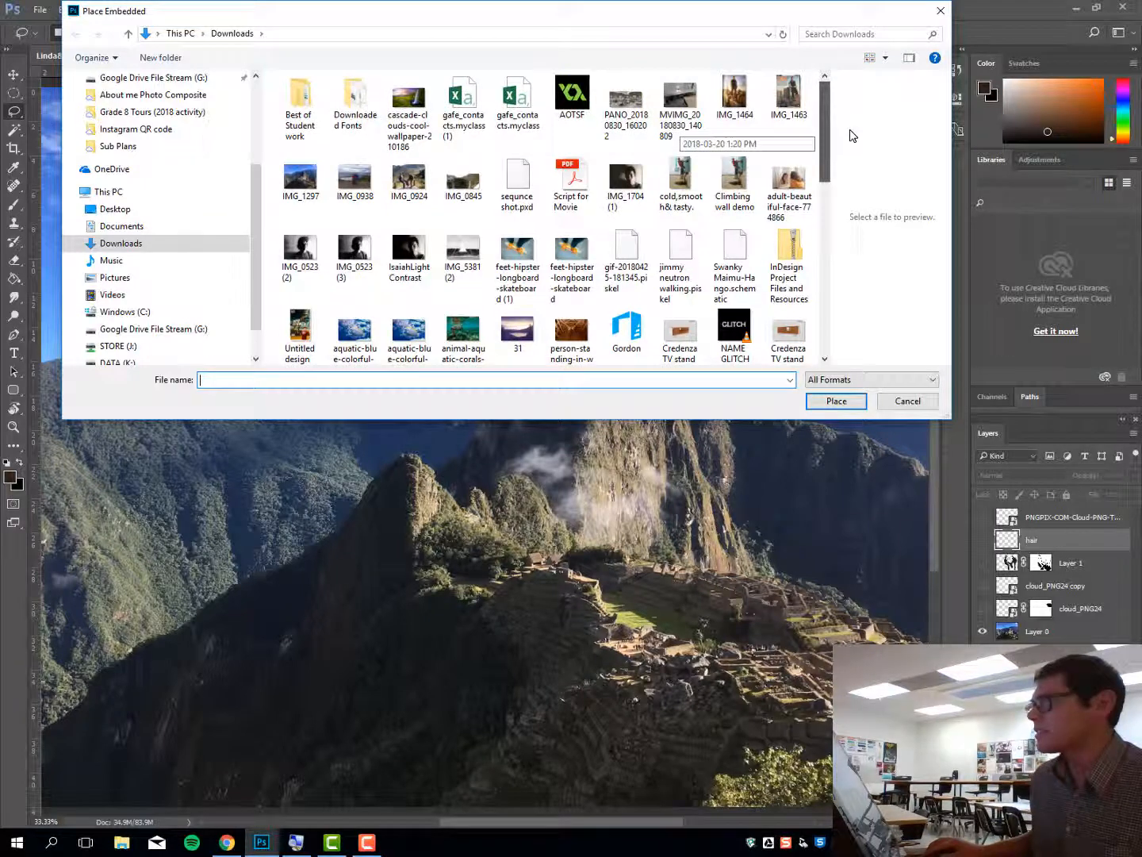
pyautogui.click(410, 180)
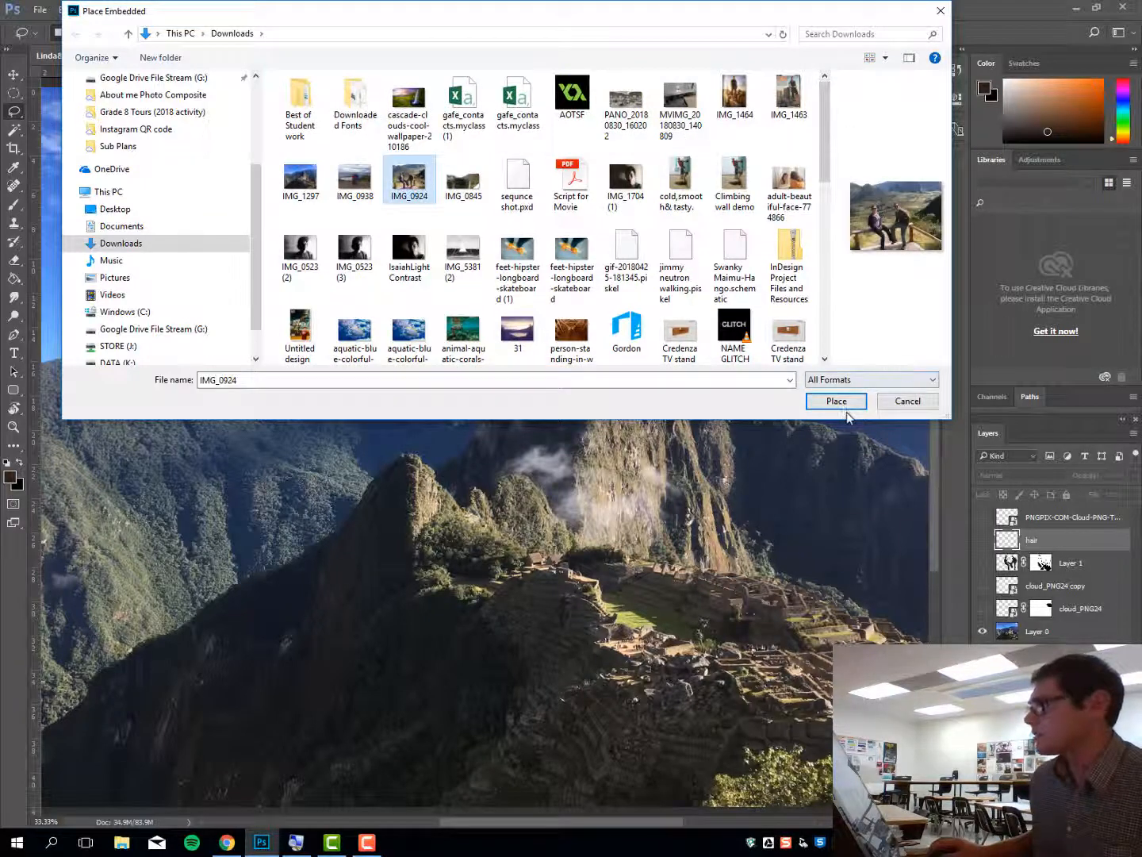
pyautogui.click(835, 402)
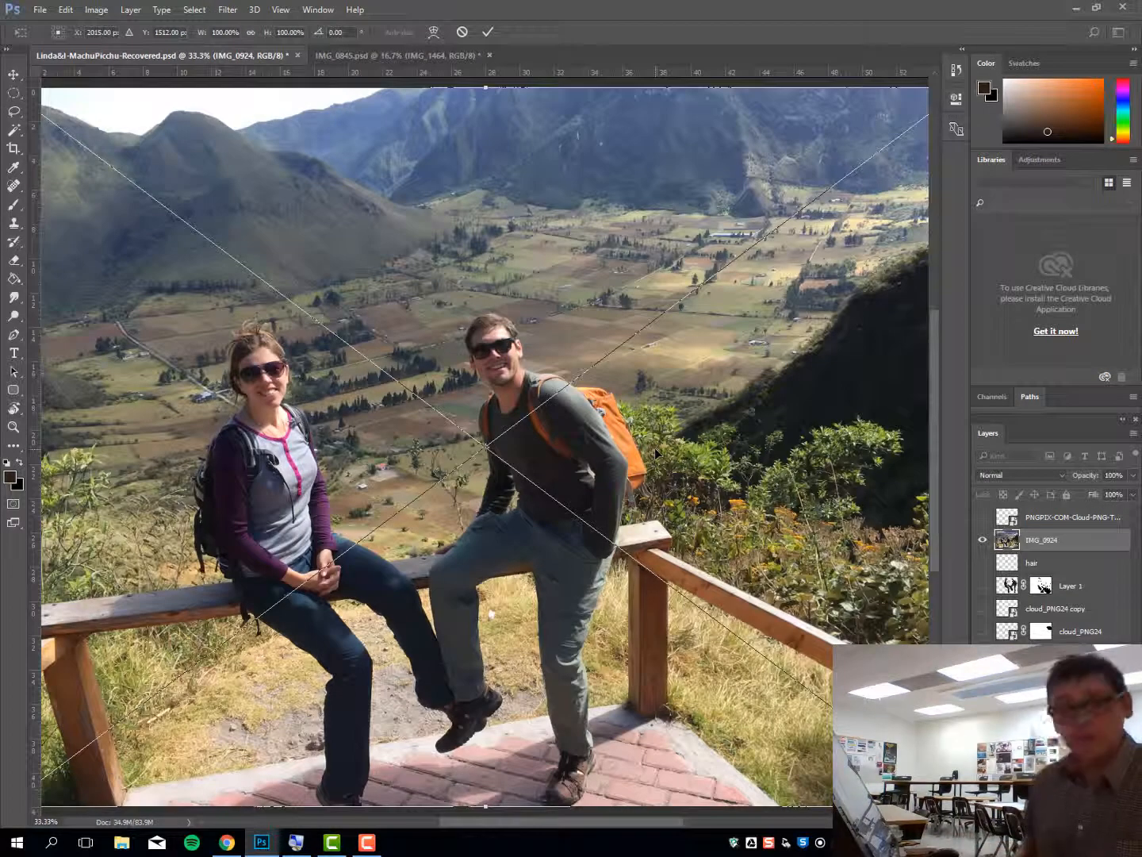
# - Enlarge the placed IMG_0924 photo to about 124% and shift it upward over the canvas
pyautogui.hotkey('ctrl', '-')
pyautogui.hotkey('ctrl', '-')
pyautogui.hotkey('ctrl', '-')
pyautogui.hotkey('ctrl', '-')
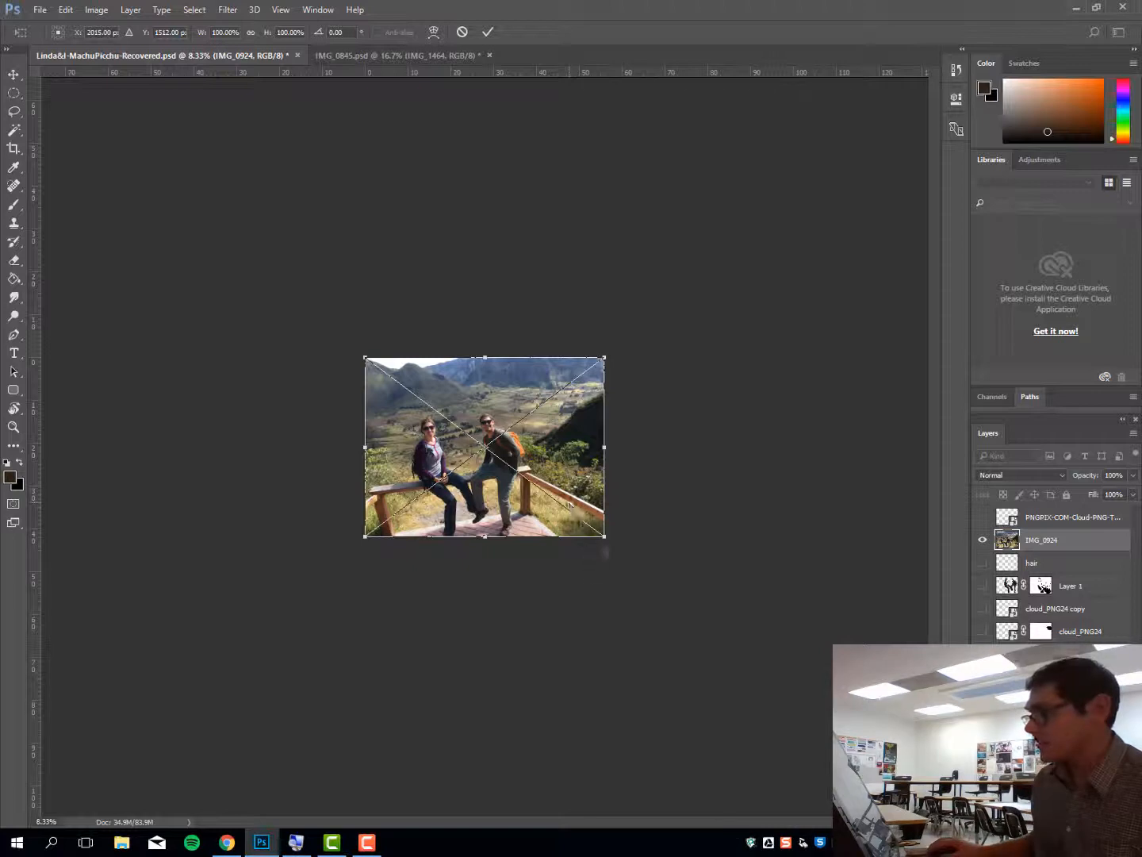
pyautogui.moveTo(604, 540); pyautogui.dragTo(660, 583)
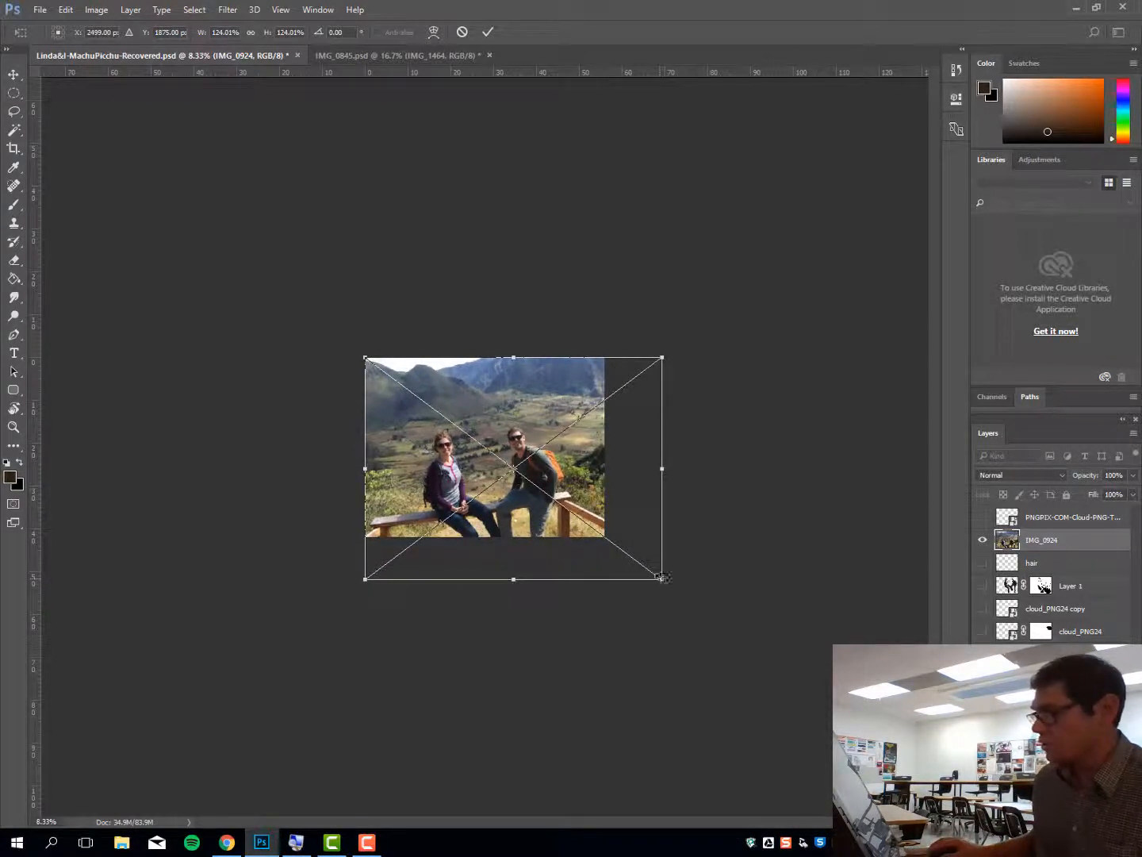
pyautogui.moveTo(565, 498); pyautogui.dragTo(565, 463)
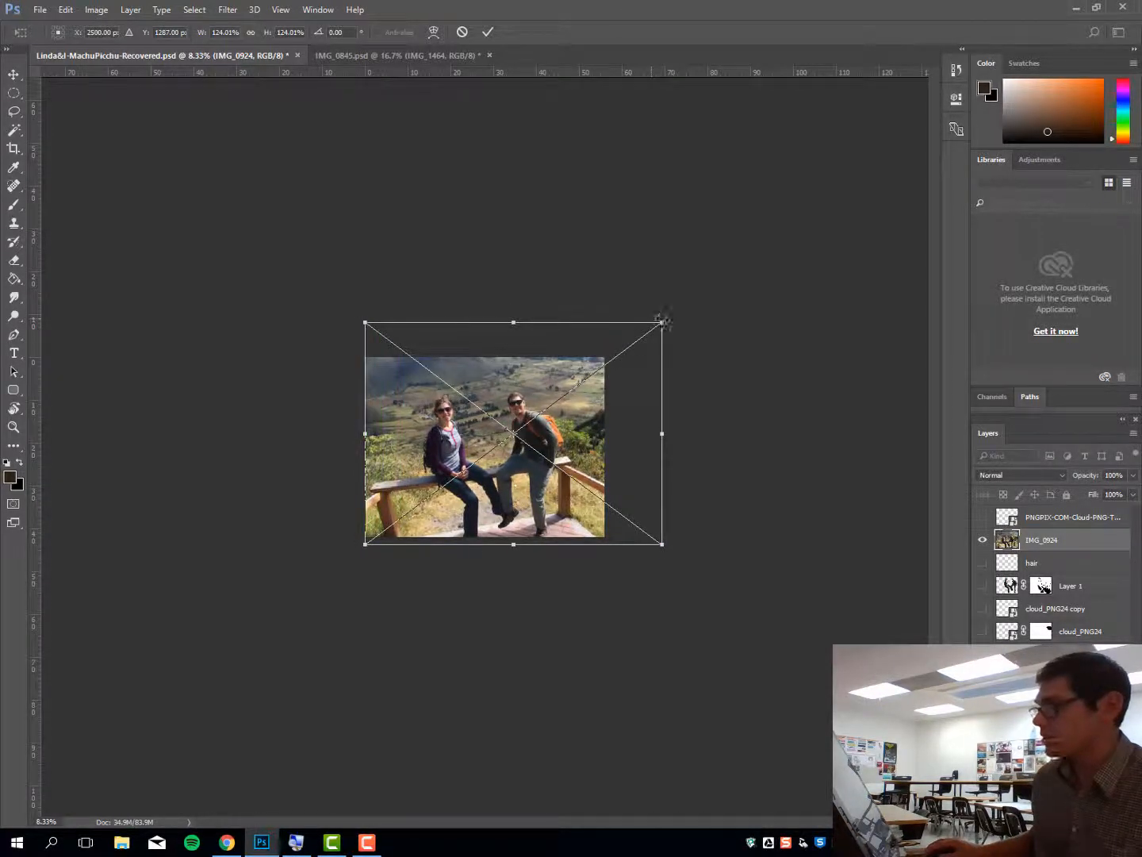
# - Scale the placed photo to about 126.5%, rotate it about 6° clockwise, and apply the transformation
pyautogui.moveTo(665, 320); pyautogui.dragTo(716, 320)
pyautogui.moveTo(631, 412); pyautogui.dragTo(650, 404)
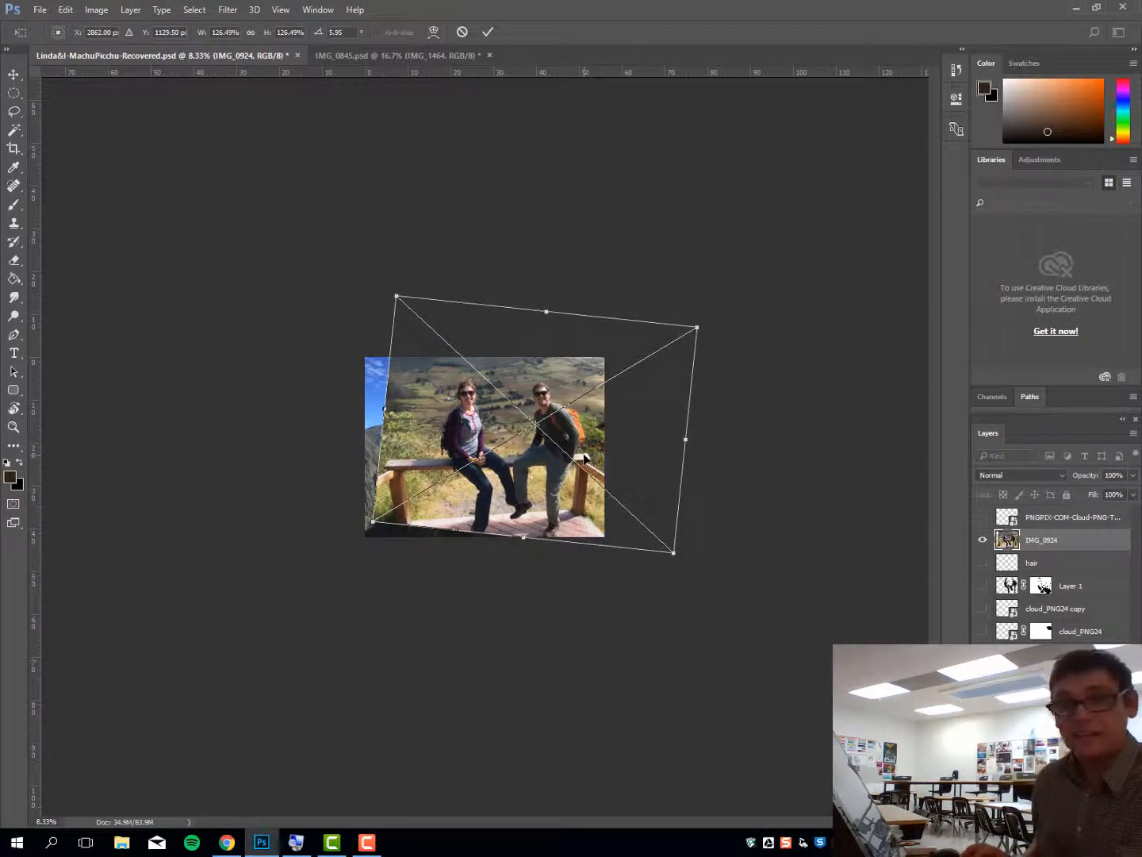
pyautogui.press('l')
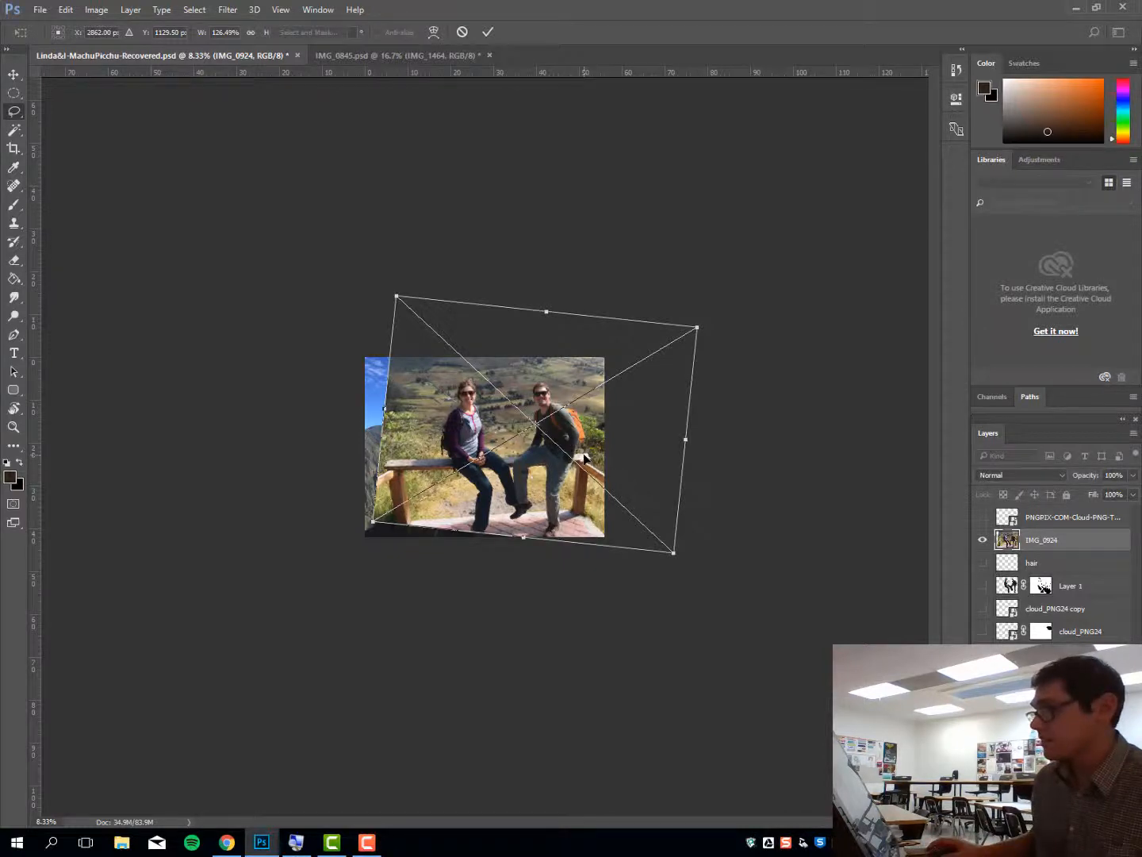
pyautogui.press('Escape')
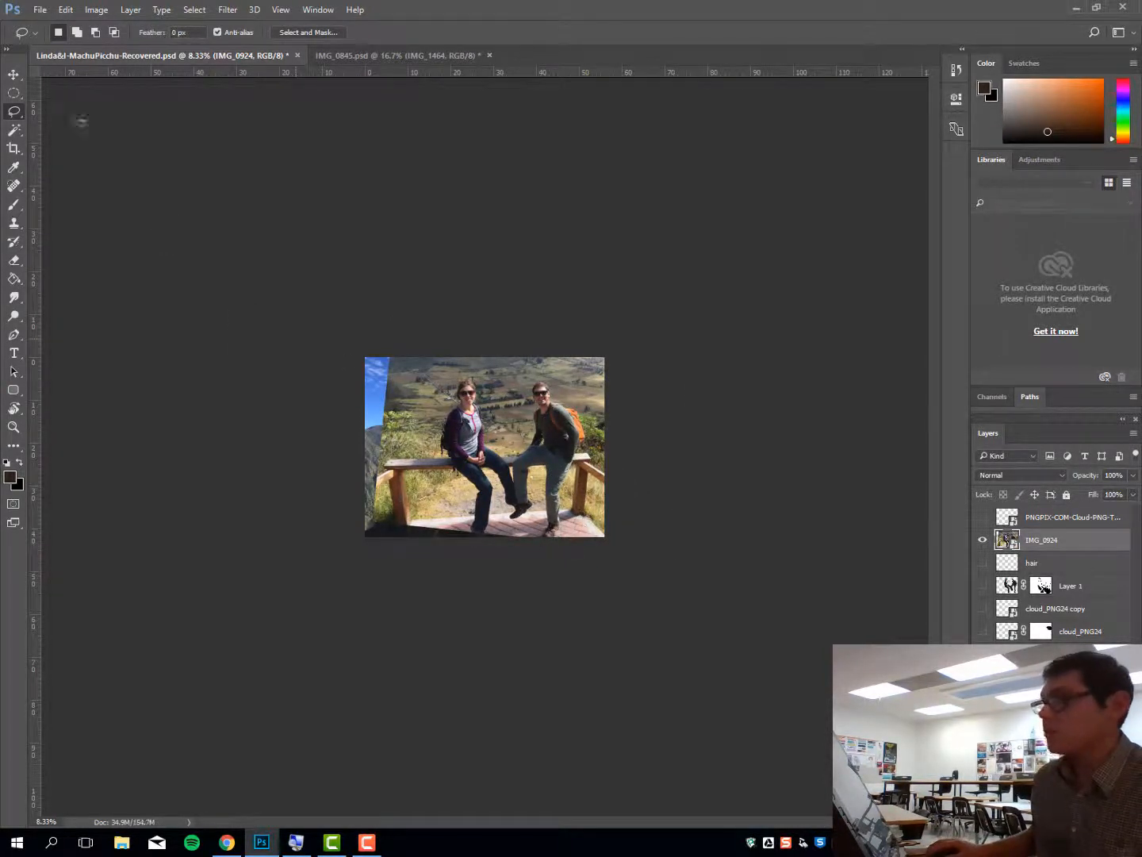
# - Reposition the IMG_0924 layer slightly lower on the canvas with the Move tool
pyautogui.click(14, 74)
pyautogui.moveTo(489, 472)
pyautogui.mouseDown()
pyautogui.moveTo(560, 519)
pyautogui.moveTo(594, 474)
pyautogui.moveTo(508, 532)
pyautogui.moveTo(494, 475)
pyautogui.moveTo(476, 484)
pyautogui.mouseUp()
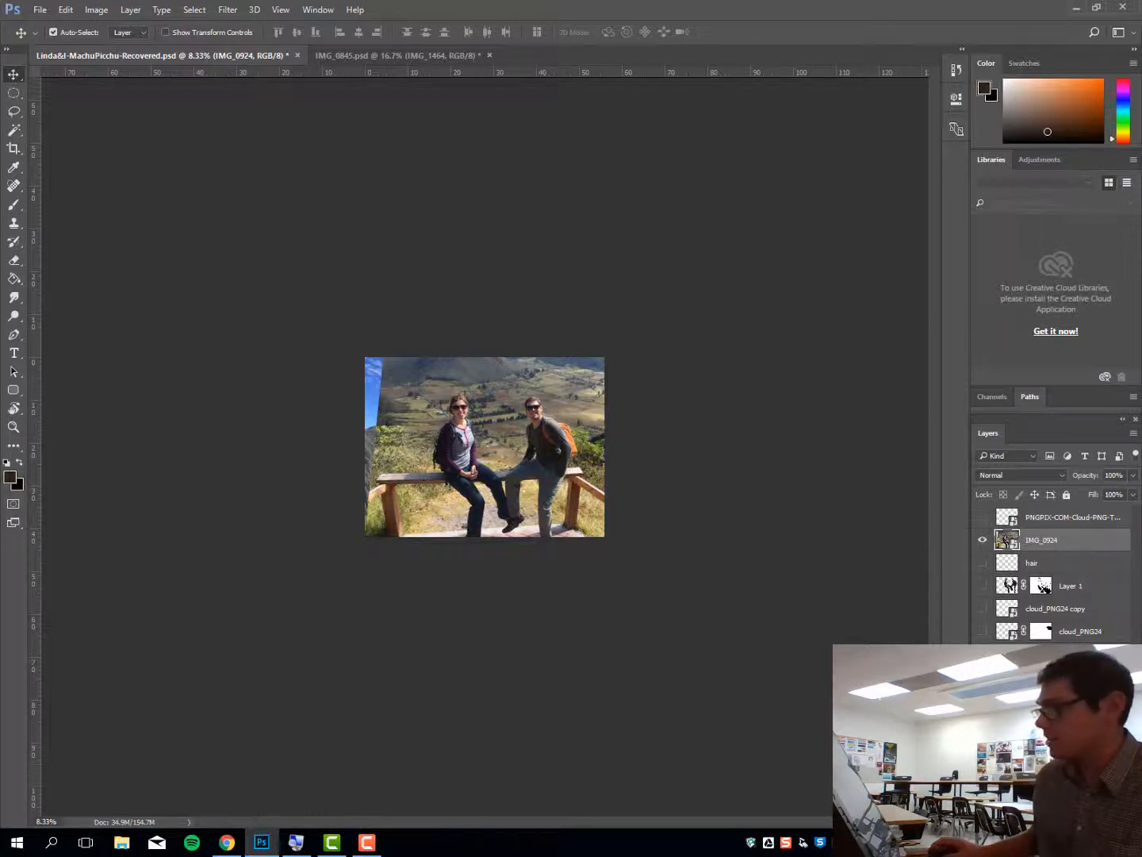
pyautogui.moveTo(475, 448)
pyautogui.mouseDown()
pyautogui.moveTo(567, 467)
pyautogui.moveTo(663, 467)
pyautogui.moveTo(460, 426)
pyautogui.moveTo(498, 445)
pyautogui.moveTo(489, 416)
pyautogui.moveTo(475, 450)
pyautogui.mouseUp()
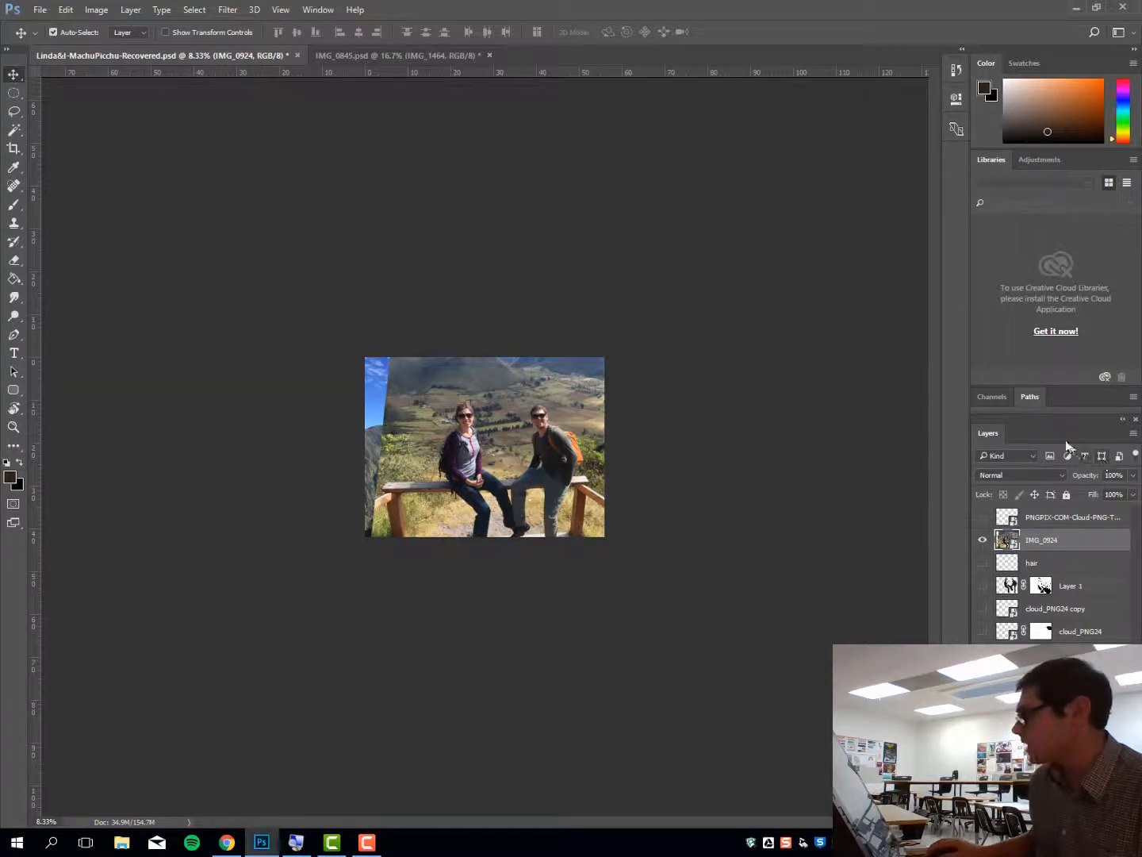
# - Undock the Layers panel and float it beside the image
pyautogui.moveTo(1000, 432); pyautogui.dragTo(667, 256)
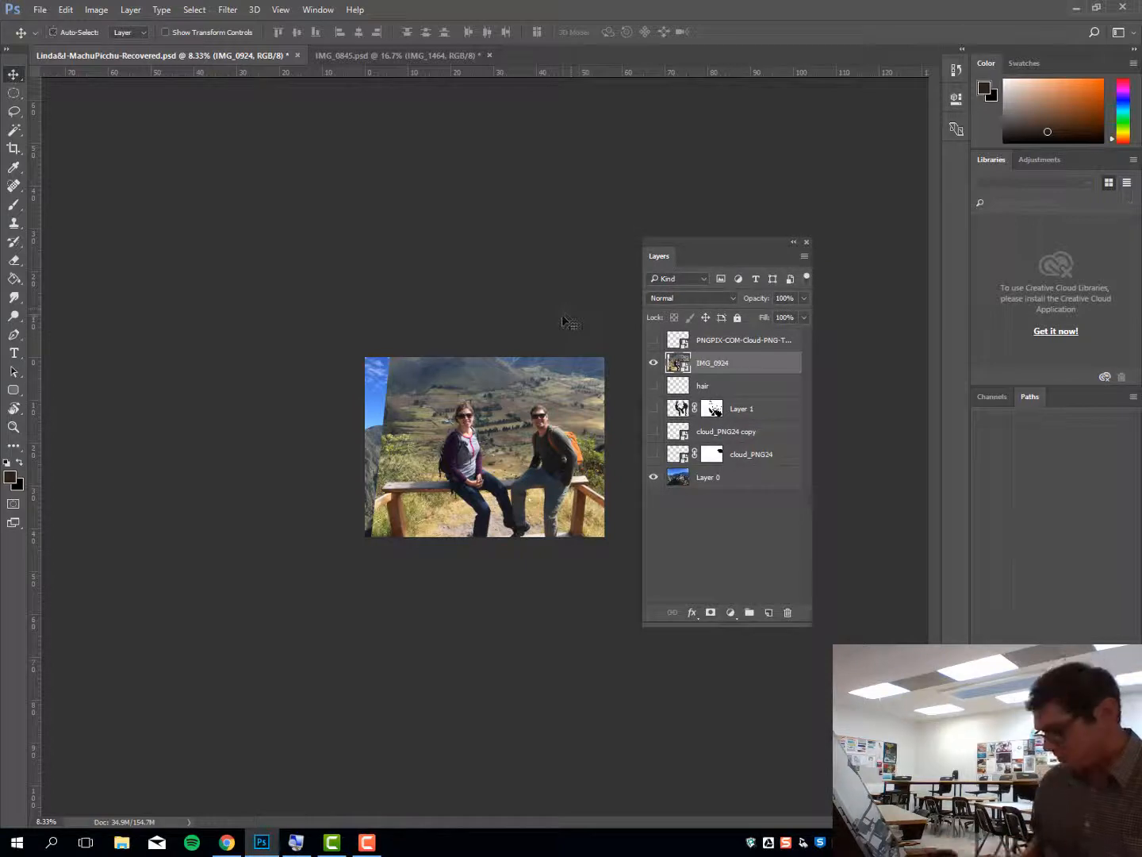
# - Lower the IMG_0924 layer's opacity to 29% and shift the photo up and to the right over the landscape
pyautogui.hotkey('ctrl', '+')
pyautogui.hotkey('ctrl', '+')
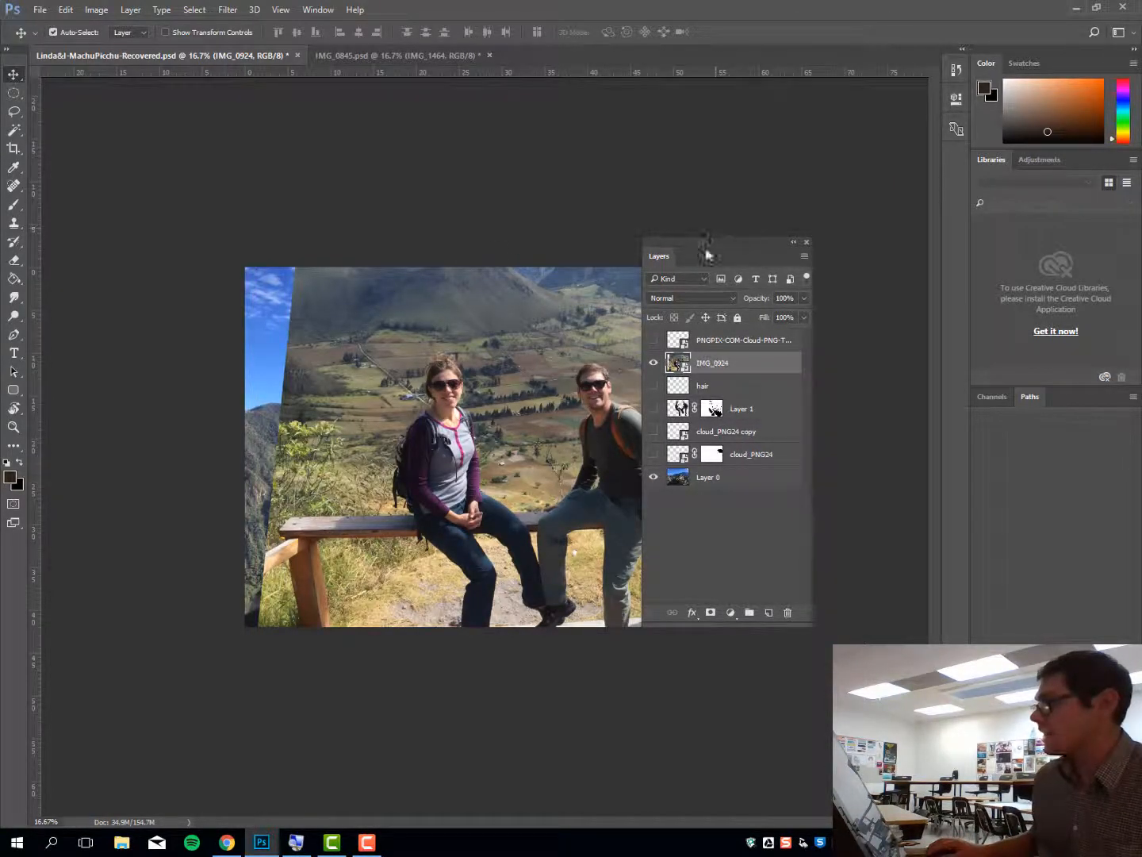
pyautogui.moveTo(707, 254); pyautogui.dragTo(780, 245)
pyautogui.click(873, 296)
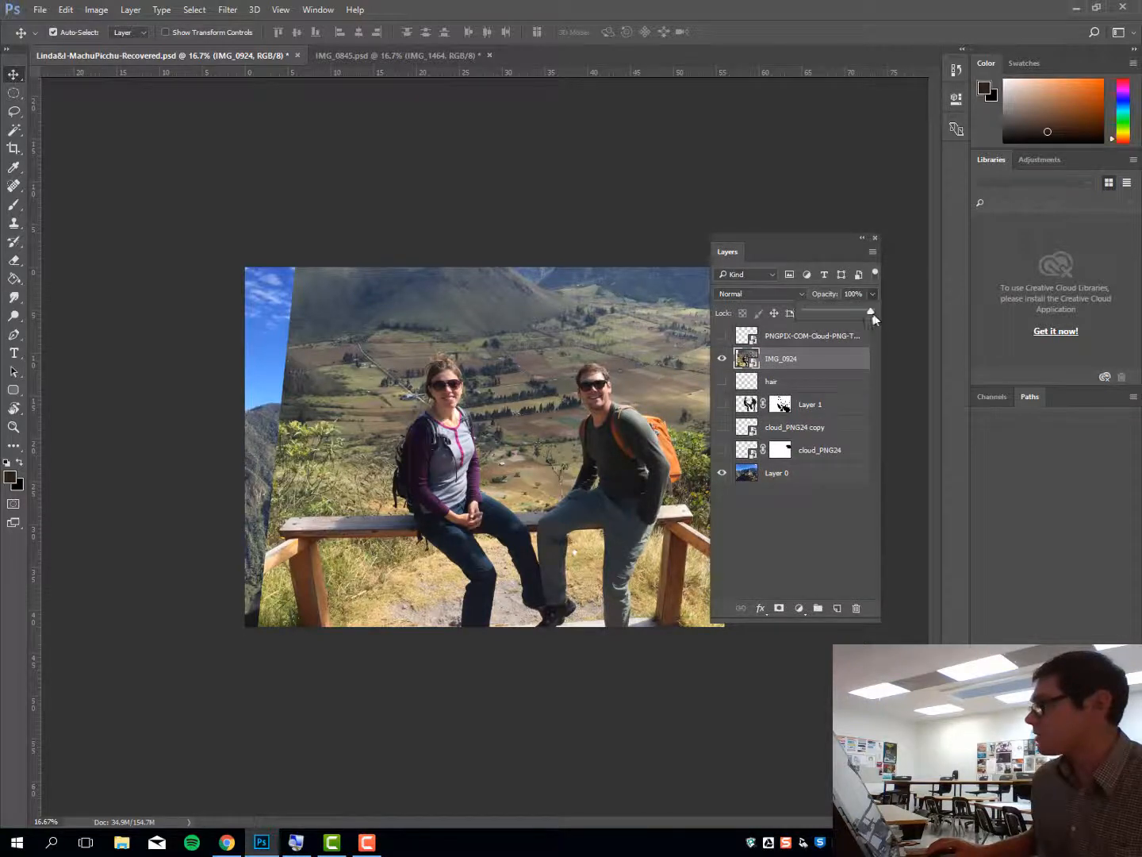
pyautogui.moveTo(859, 310); pyautogui.dragTo(824, 309)
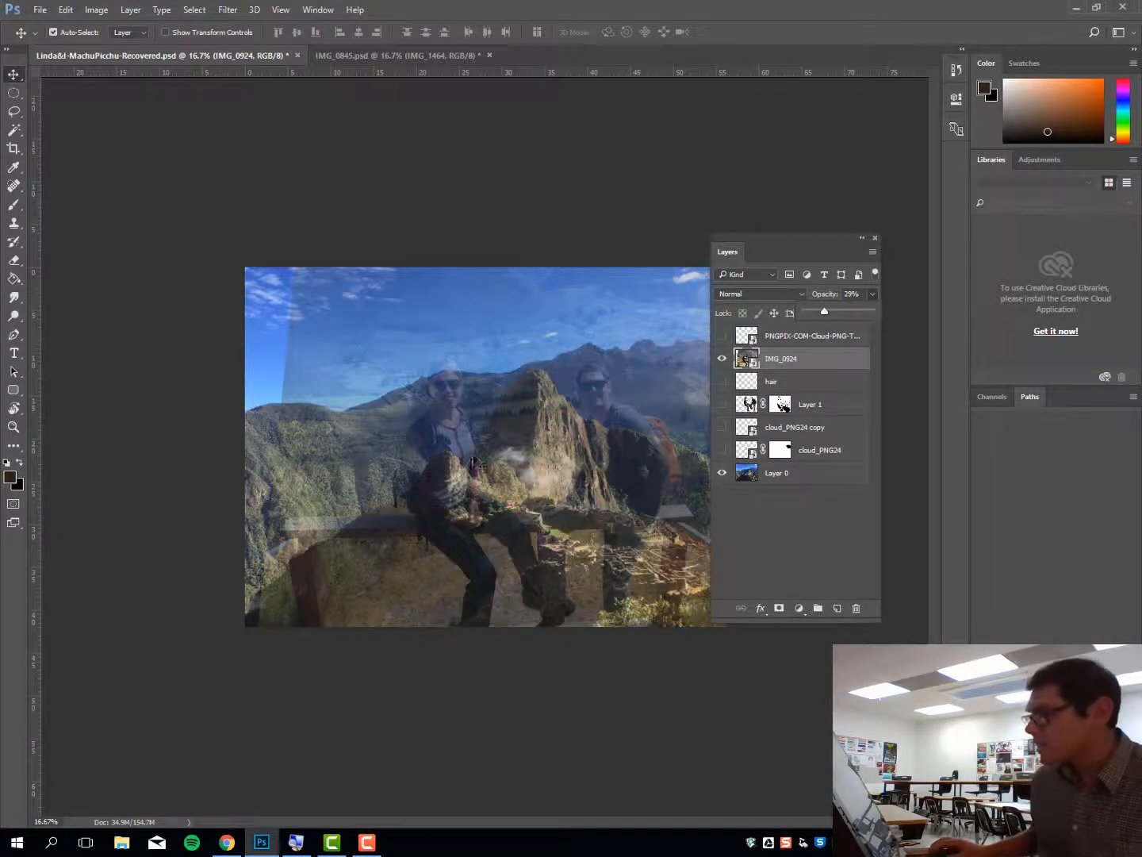
pyautogui.moveTo(468, 467); pyautogui.dragTo(509, 408)
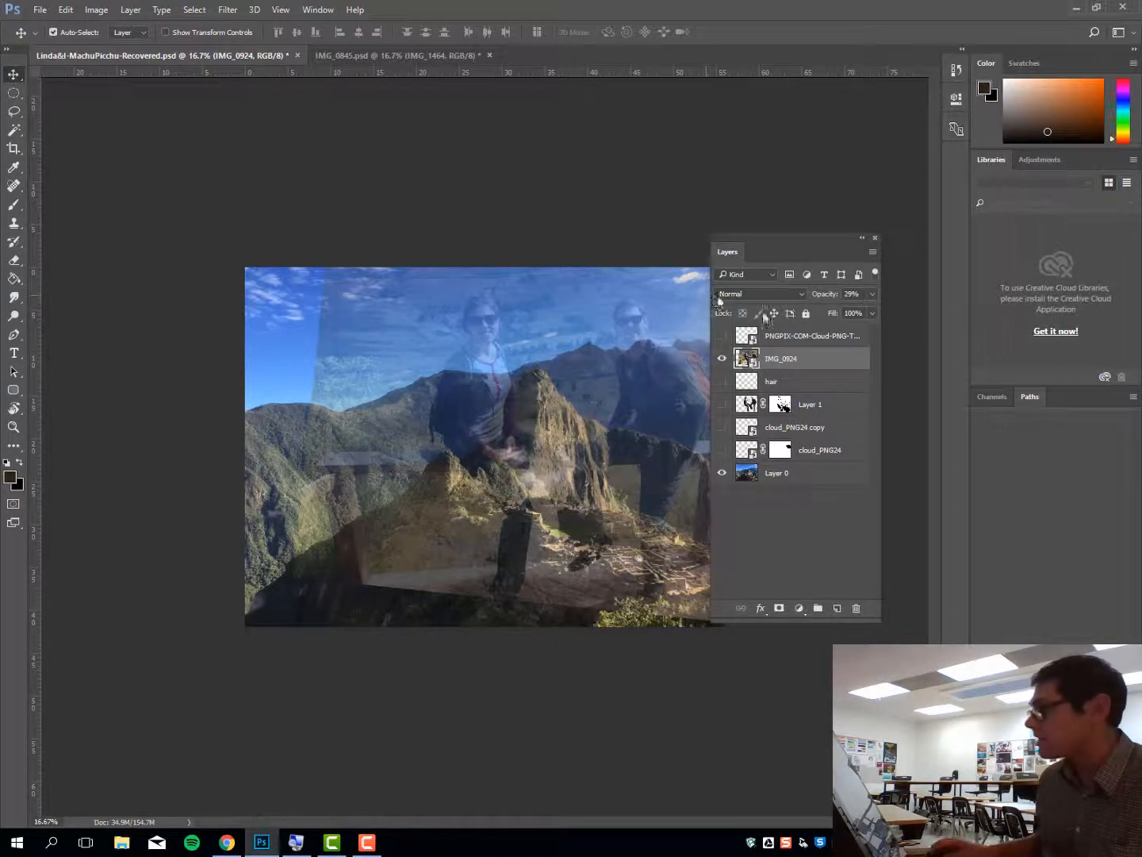
# - Restore the IMG_0924 layer to 100% opacity and place it directly above Layer 0 in the layer stack
pyautogui.moveTo(792, 238); pyautogui.dragTo(851, 150)
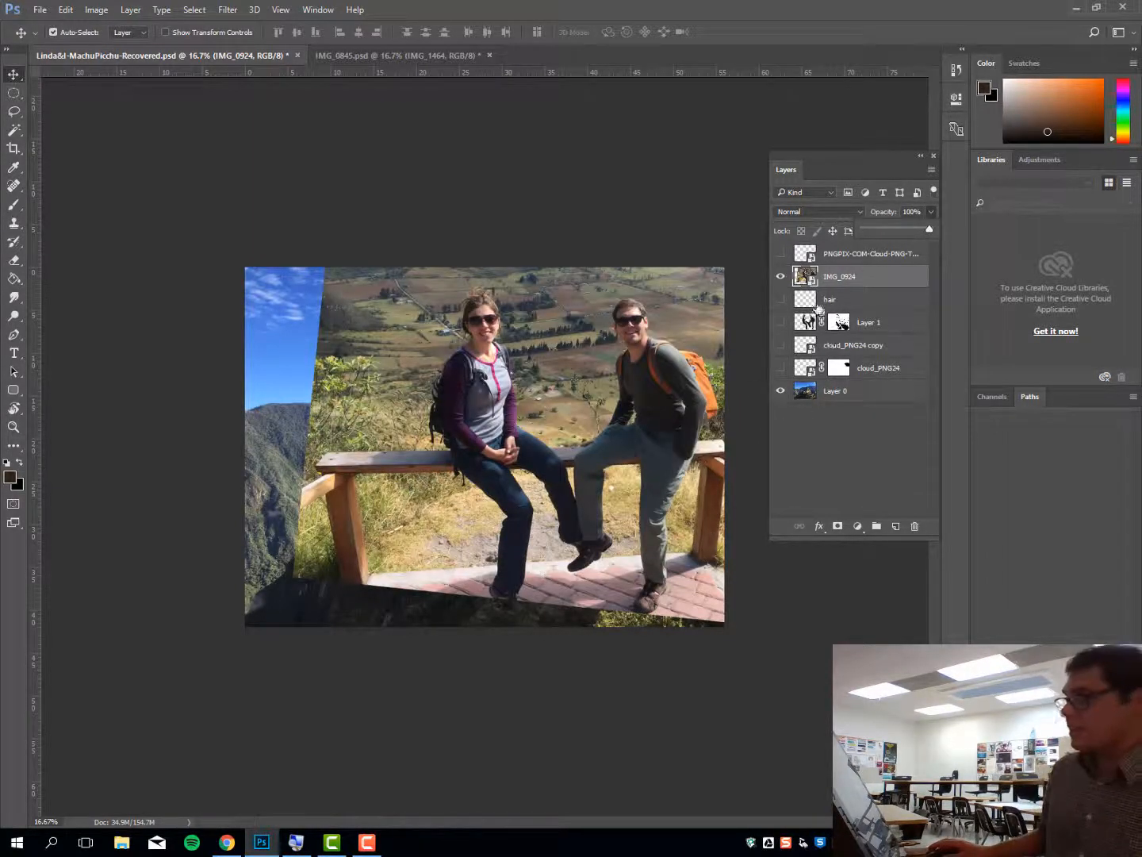
pyautogui.moveTo(832, 282); pyautogui.dragTo(846, 377)
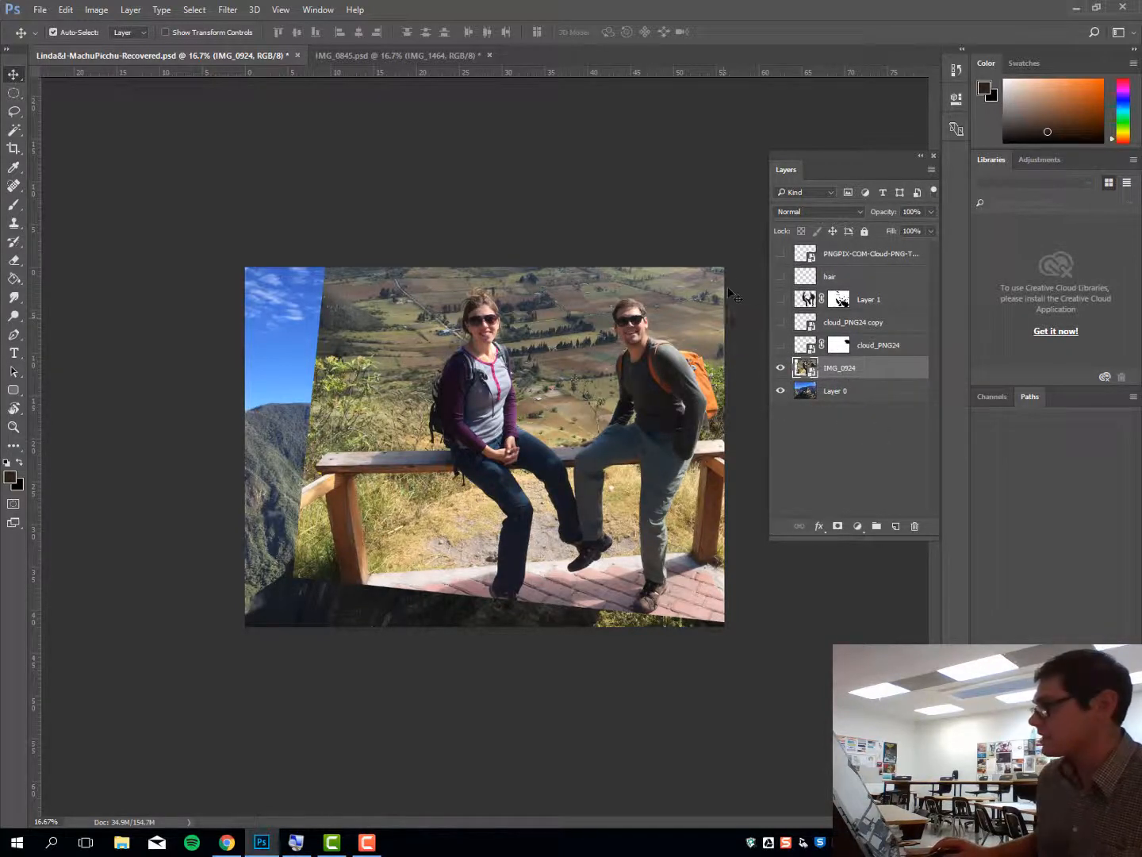
pyautogui.click(782, 369)
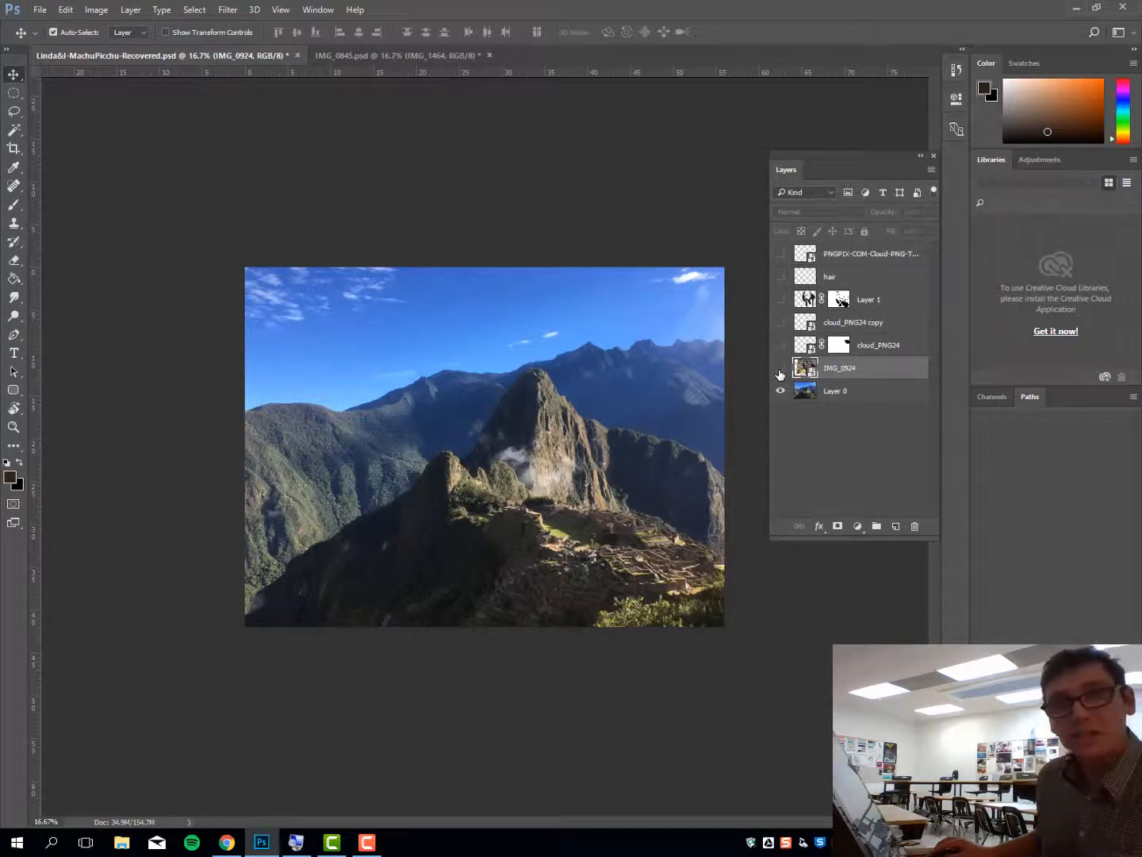
pyautogui.click(781, 368)
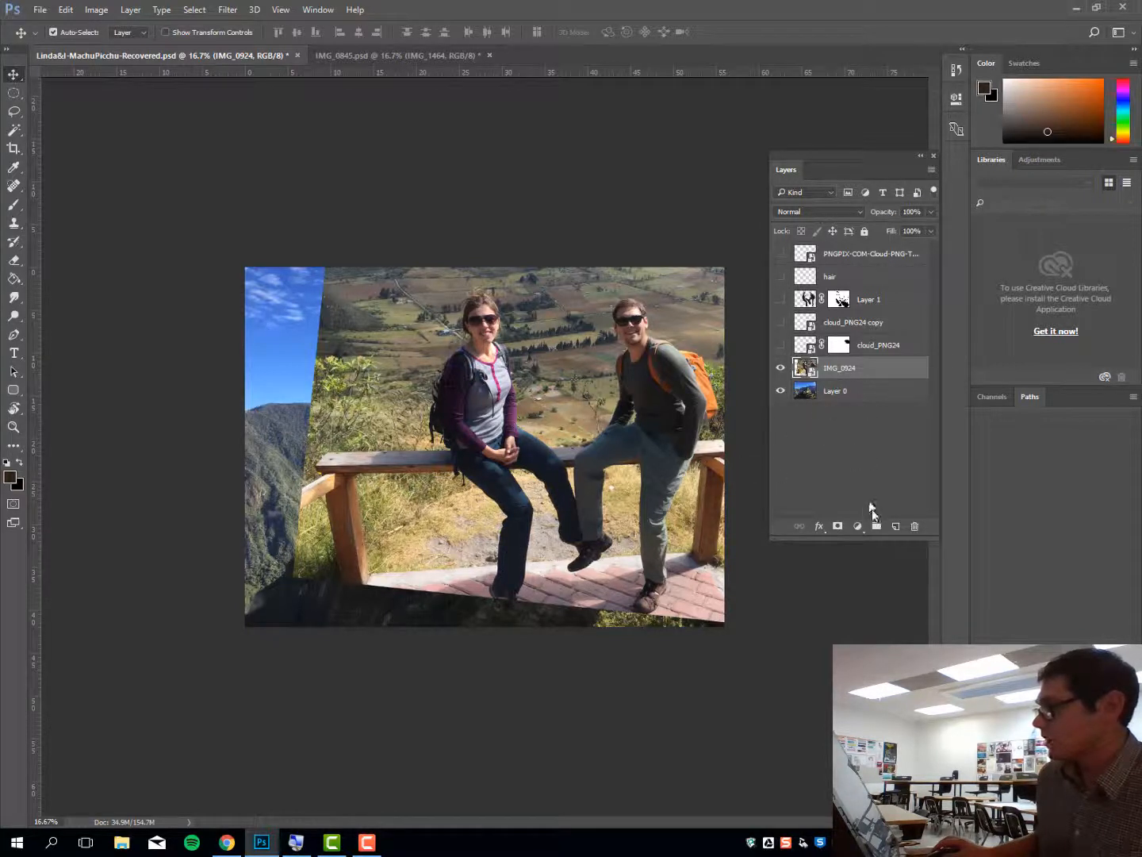
pyautogui.moveTo(854, 159); pyautogui.dragTo(813, 147)
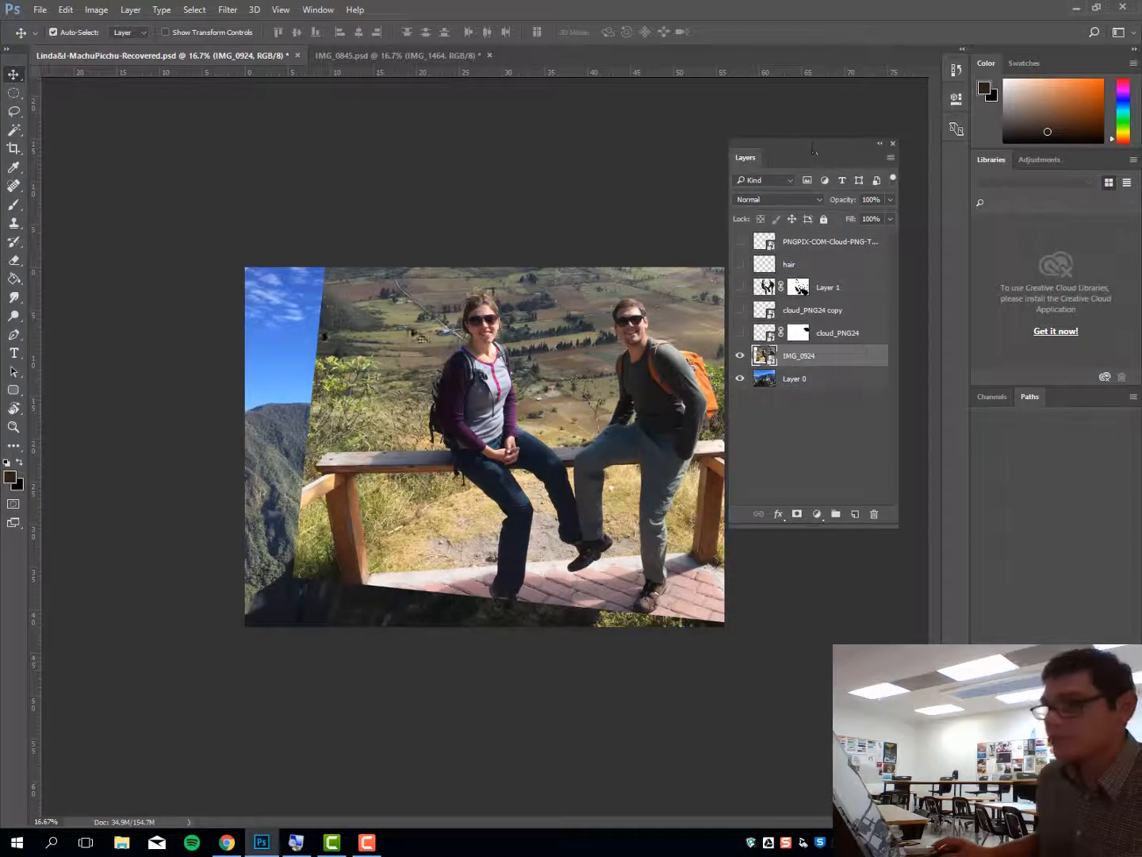
pyautogui.click(13, 260)
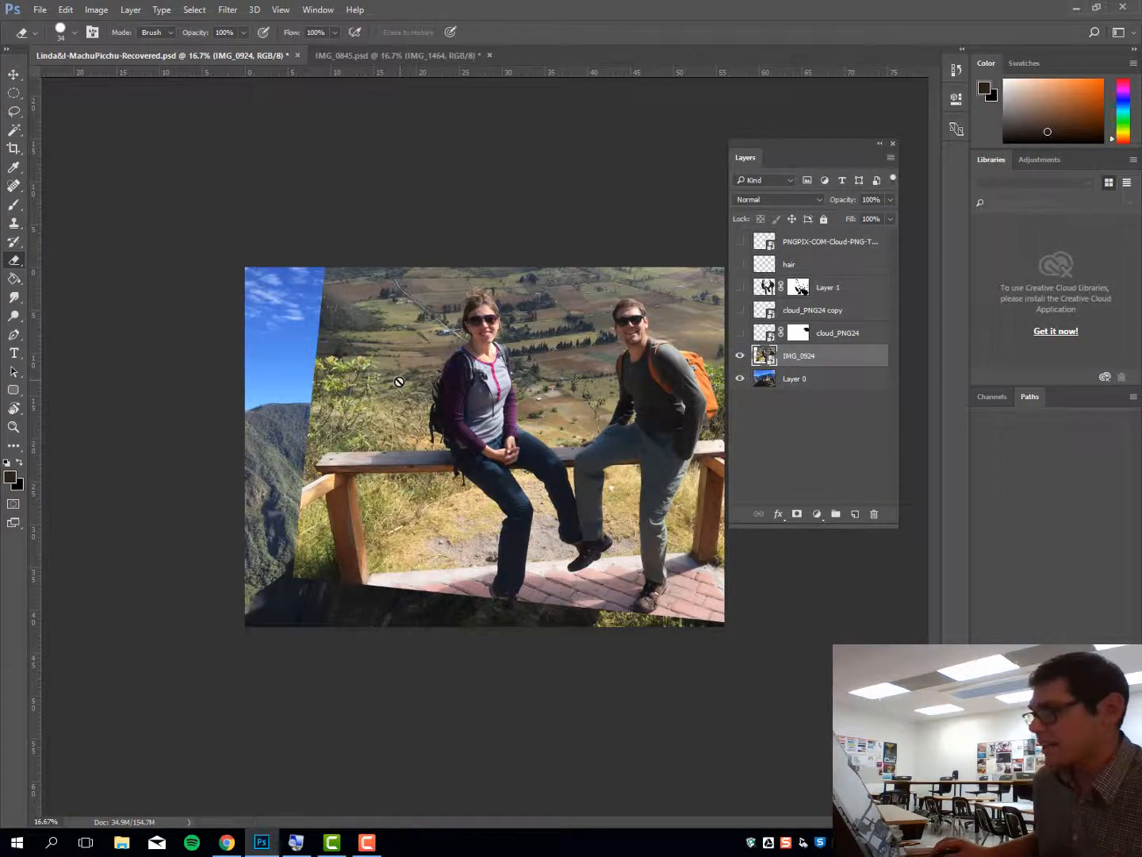
pyautogui.rightClick(767, 361)
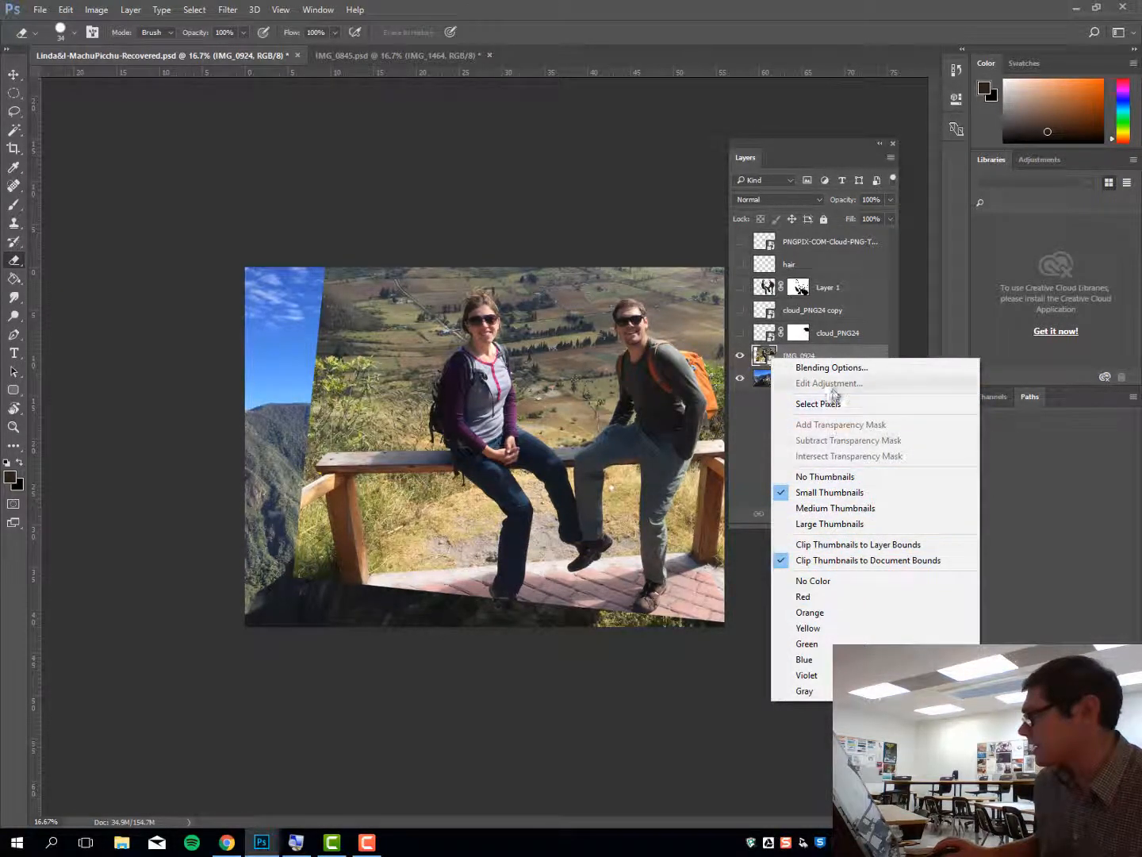
pyautogui.click(767, 356)
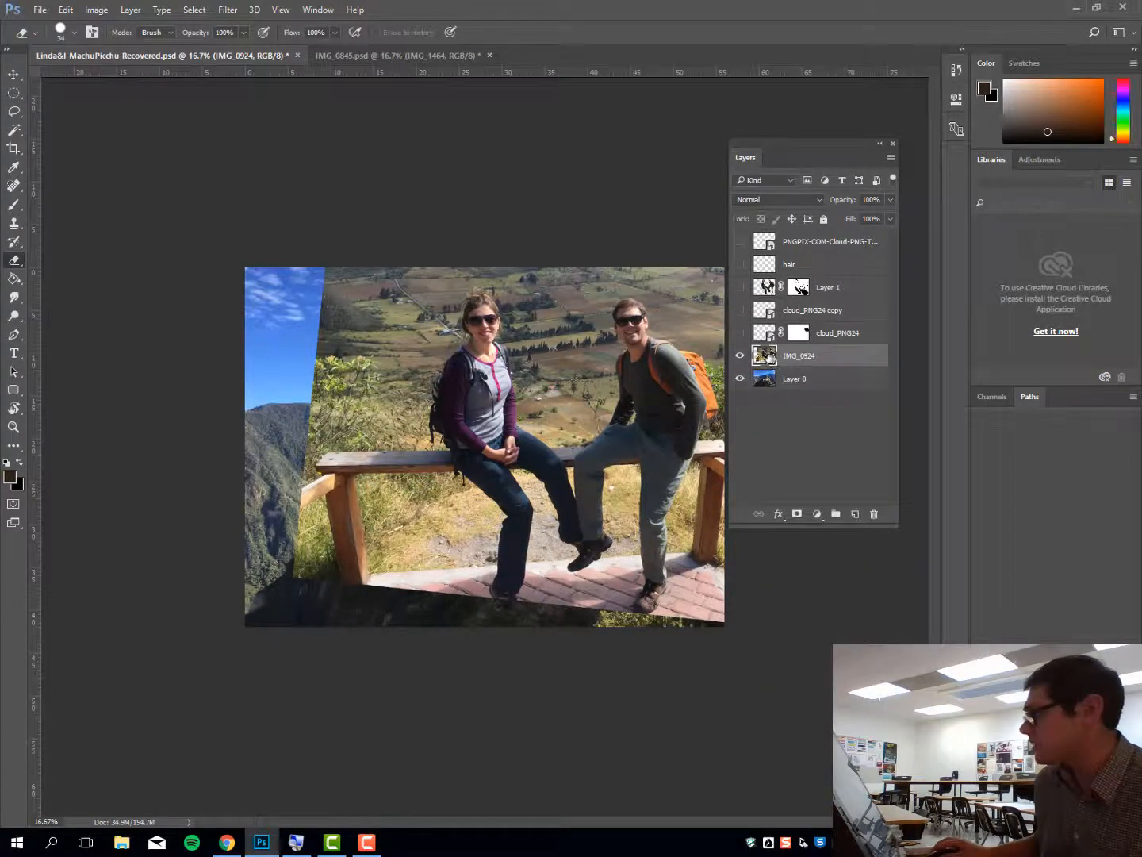
pyautogui.rightClick(769, 360)
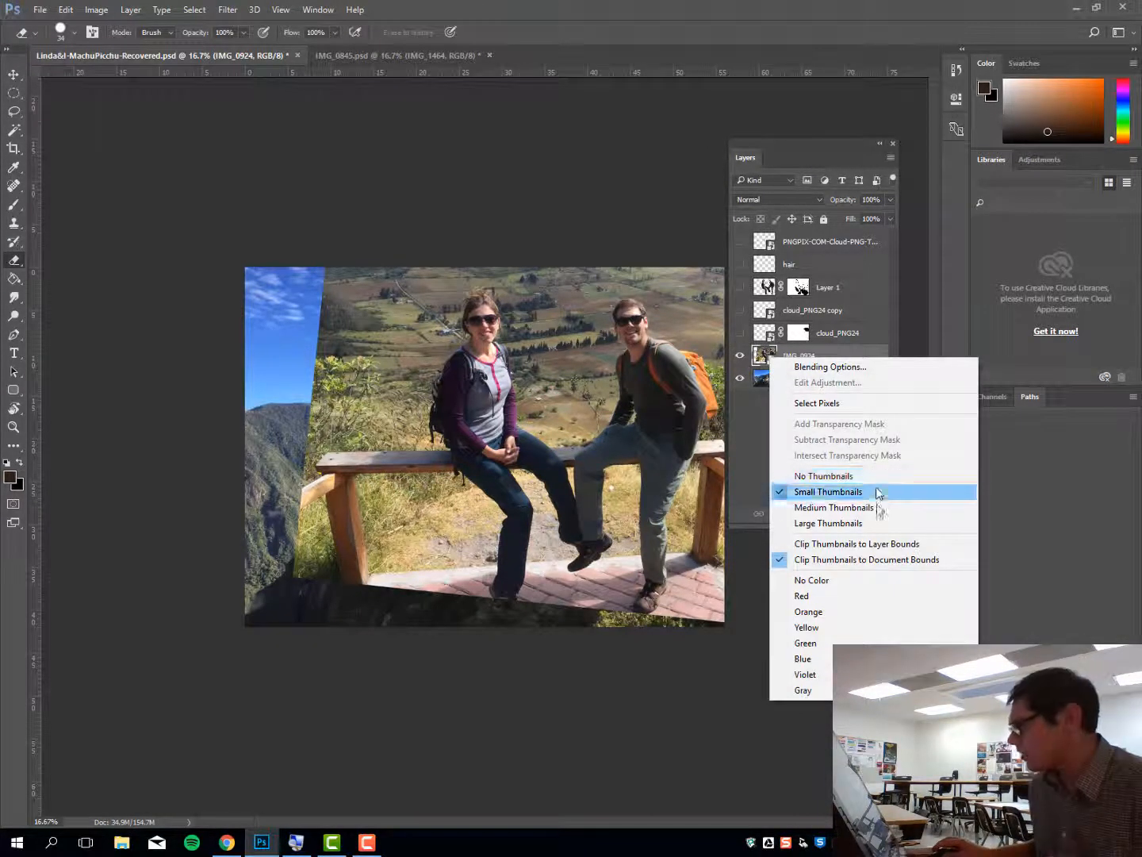
pyautogui.click(750, 434)
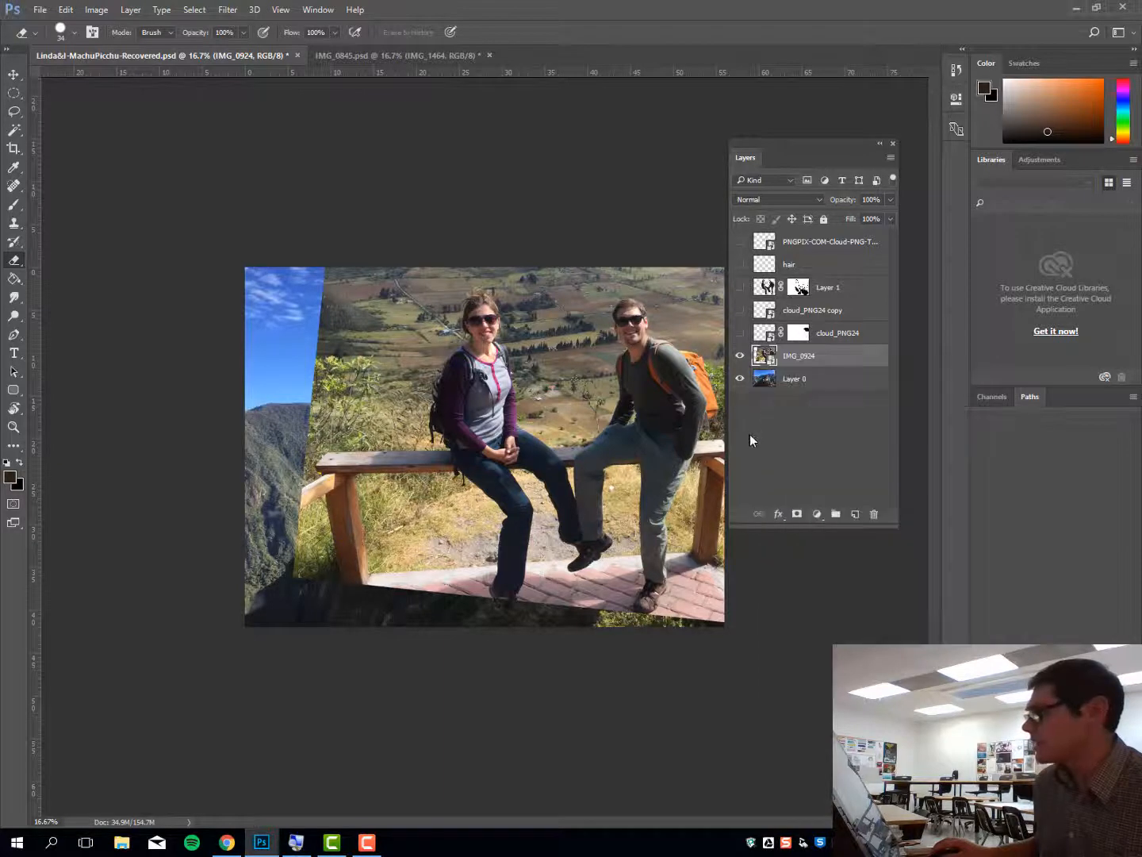
# - Rasterize the IMG_0924 layer and move the photo about 3.3 in left and 1.9 in down
pyautogui.rightClick(797, 363)
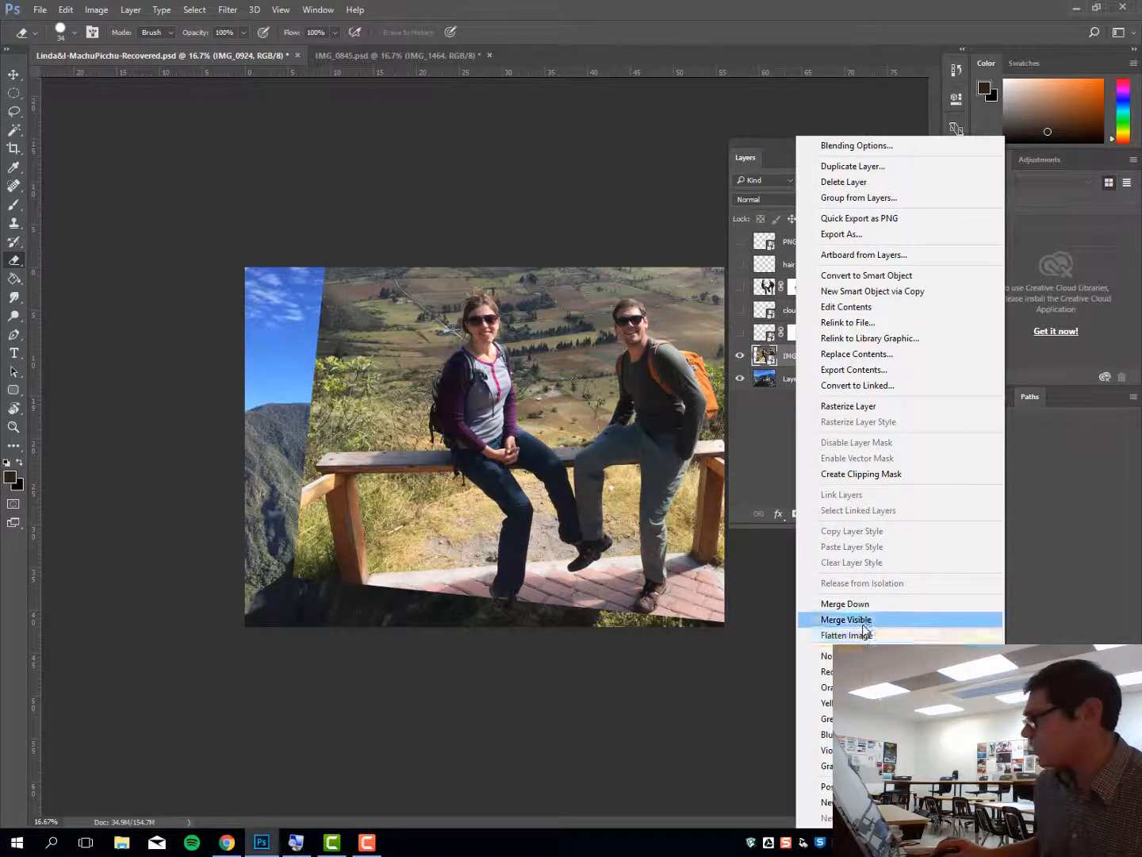
pyautogui.click(856, 408)
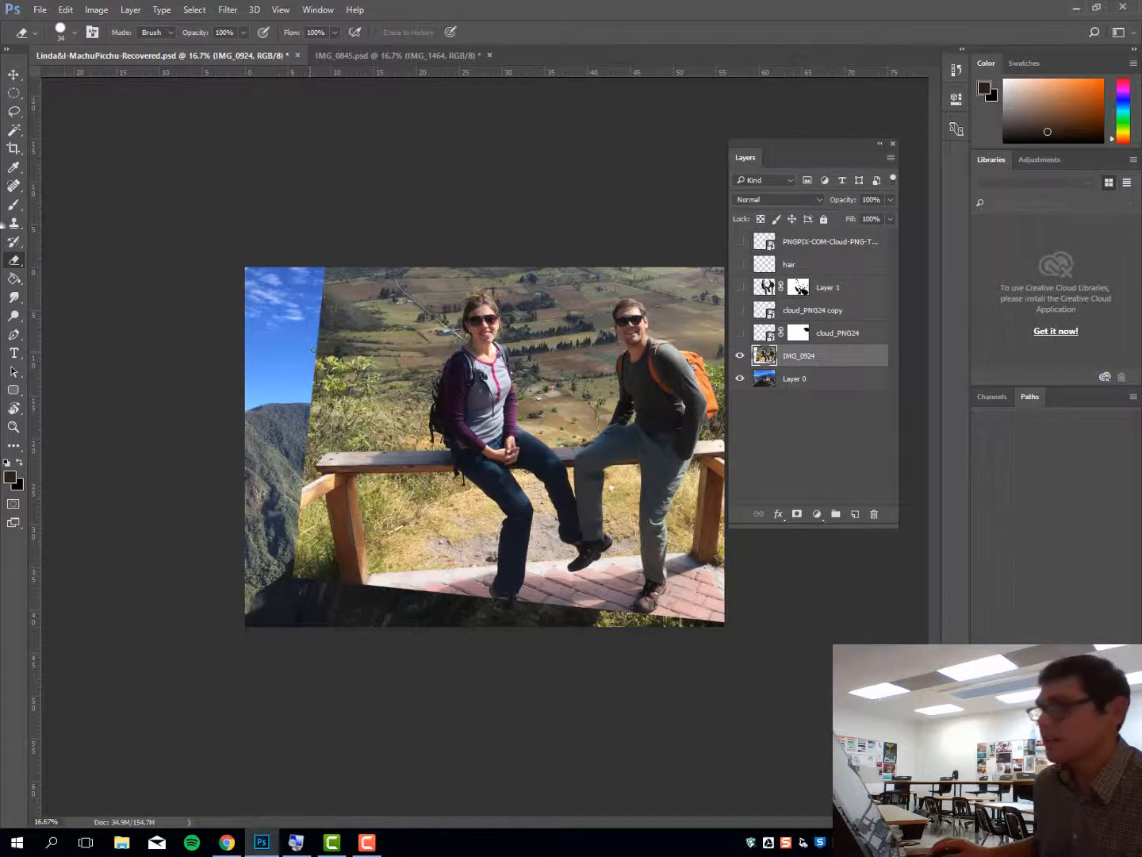
pyautogui.click(13, 75)
pyautogui.moveTo(514, 396); pyautogui.dragTo(484, 411)
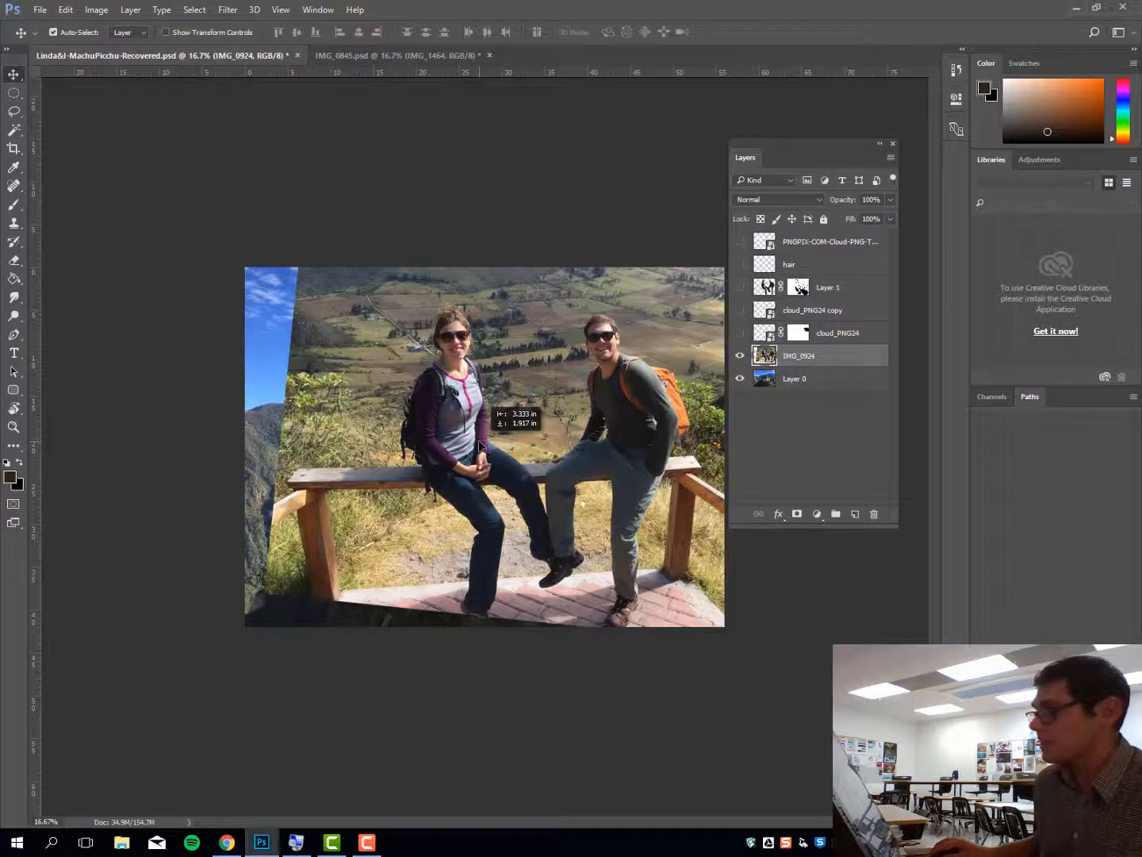
# - Add a layer mask to IMG_0924 and paint it black with a 700 px brush to hide the photo's upper-left background
pyautogui.click(797, 514)
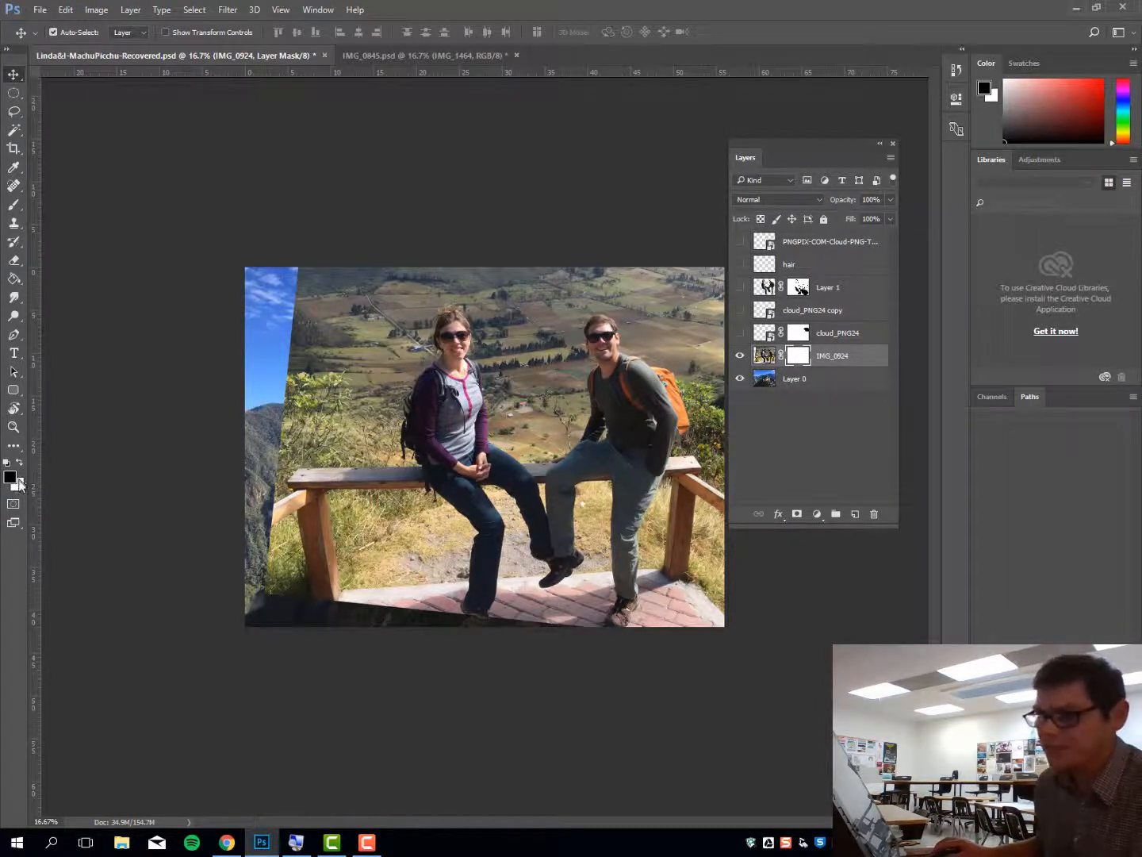
pyautogui.click(15, 205)
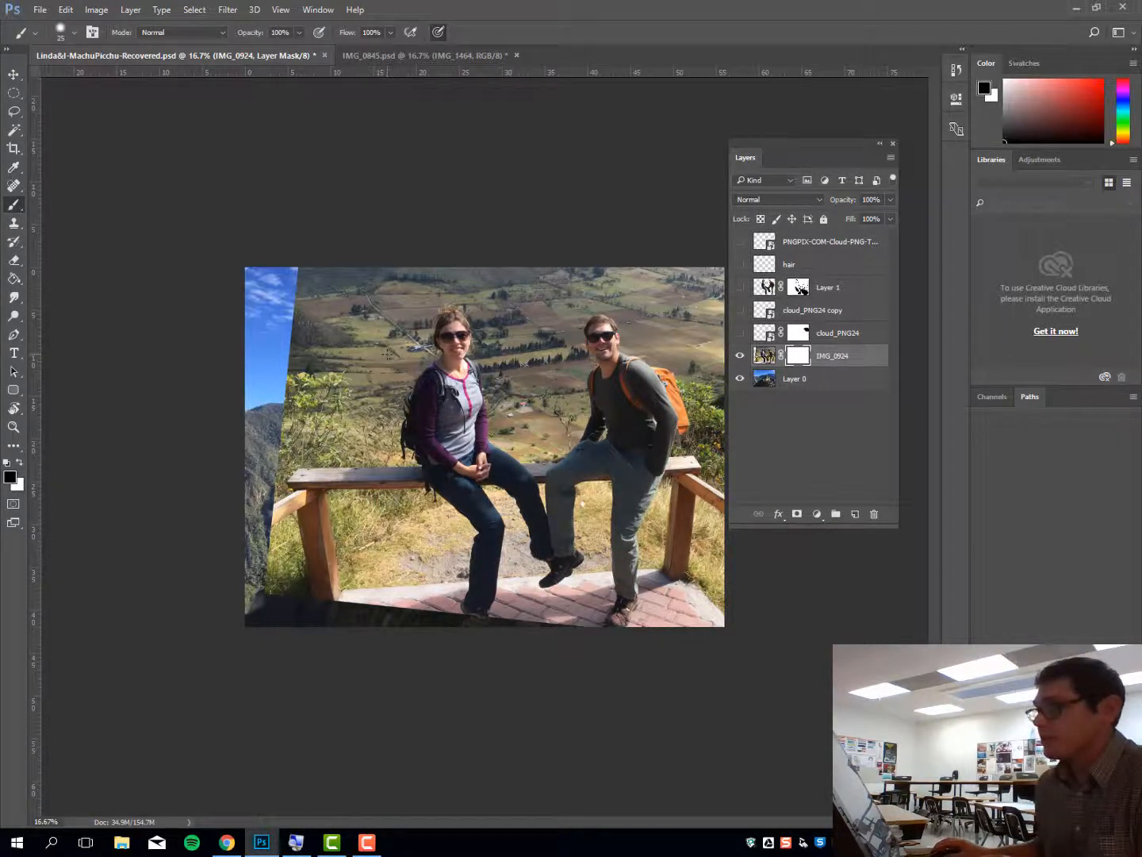
pyautogui.press(']')
pyautogui.press(']')
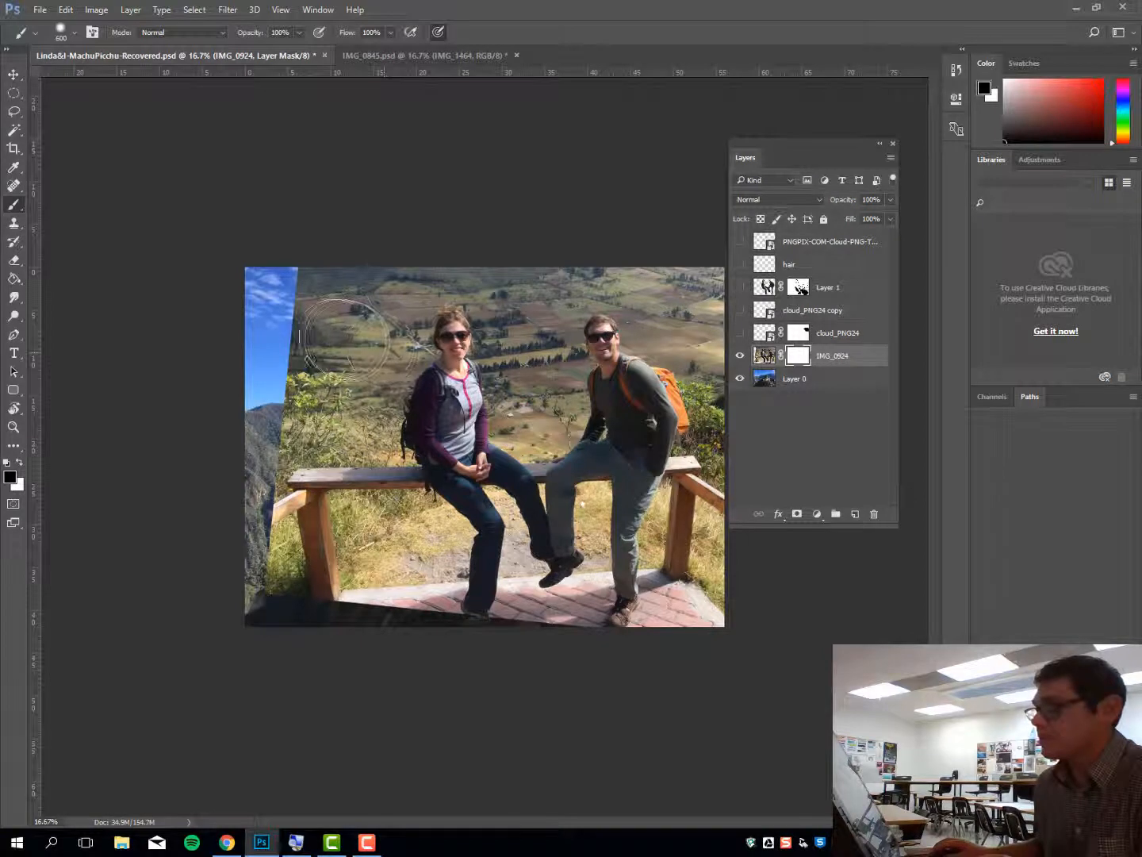
pyautogui.moveTo(342, 349)
pyautogui.mouseDown()
pyautogui.moveTo(317, 342)
pyautogui.moveTo(322, 349)
pyautogui.moveTo(327, 282)
pyautogui.moveTo(307, 322)
pyautogui.moveTo(303, 283)
pyautogui.moveTo(314, 368)
pyautogui.moveTo(399, 239)
pyautogui.mouseUp()
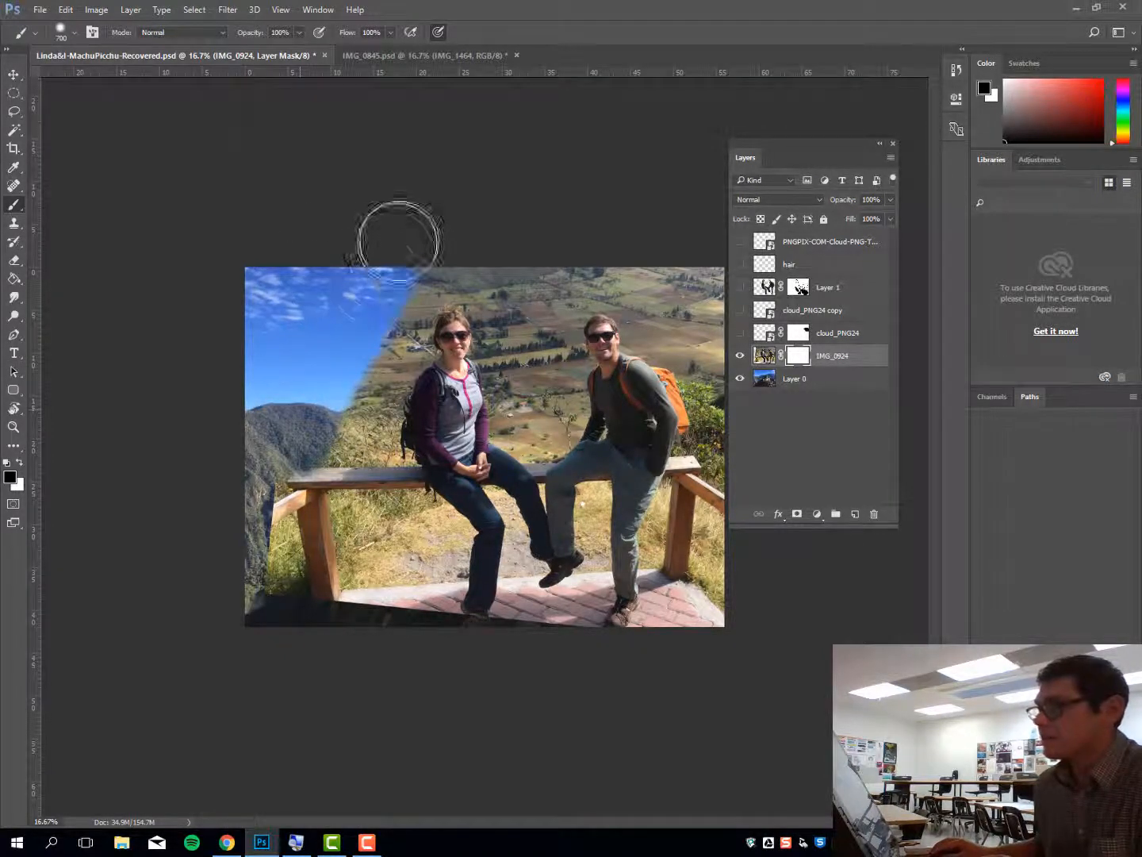
# - Restore the hidden area by painting white on the mask, and paint black over the background surrounding both people
pyautogui.click(19, 461)
pyautogui.moveTo(301, 357)
pyautogui.mouseDown()
pyautogui.moveTo(314, 401)
pyautogui.moveTo(400, 258)
pyautogui.moveTo(399, 298)
pyautogui.moveTo(318, 325)
pyautogui.moveTo(290, 360)
pyautogui.mouseUp()
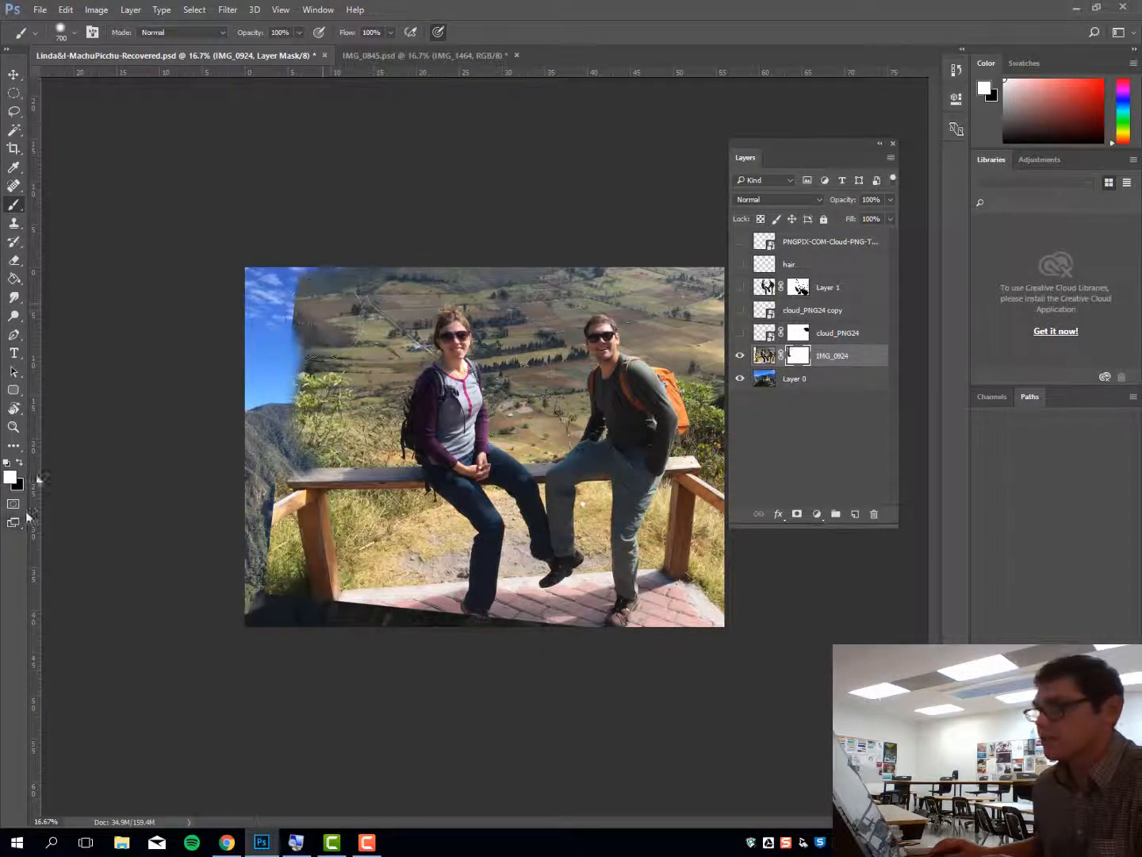
pyautogui.click(18, 463)
pyautogui.moveTo(313, 273)
pyautogui.mouseDown()
pyautogui.moveTo(299, 300)
pyautogui.moveTo(280, 299)
pyautogui.moveTo(365, 268)
pyautogui.moveTo(341, 362)
pyautogui.moveTo(399, 259)
pyautogui.moveTo(341, 423)
pyautogui.moveTo(361, 394)
pyautogui.moveTo(352, 449)
pyautogui.moveTo(365, 488)
pyautogui.moveTo(425, 582)
pyautogui.moveTo(414, 629)
pyautogui.moveTo(324, 548)
pyautogui.mouseUp()
pyautogui.moveTo(284, 546)
pyautogui.mouseDown()
pyautogui.moveTo(282, 574)
pyautogui.moveTo(353, 563)
pyautogui.moveTo(381, 503)
pyautogui.moveTo(410, 548)
pyautogui.moveTo(407, 610)
pyautogui.moveTo(353, 603)
pyautogui.mouseUp()
pyautogui.moveTo(419, 262)
pyautogui.mouseDown()
pyautogui.moveTo(503, 259)
pyautogui.moveTo(517, 278)
pyautogui.moveTo(536, 406)
pyautogui.moveTo(533, 325)
pyautogui.moveTo(553, 244)
pyautogui.moveTo(647, 260)
pyautogui.moveTo(673, 280)
pyautogui.moveTo(624, 261)
pyautogui.moveTo(546, 293)
pyautogui.moveTo(550, 265)
pyautogui.moveTo(607, 254)
pyautogui.moveTo(697, 321)
pyautogui.moveTo(748, 421)
pyautogui.moveTo(744, 496)
pyautogui.moveTo(722, 541)
pyautogui.moveTo(752, 464)
pyautogui.moveTo(704, 238)
pyautogui.moveTo(709, 198)
pyautogui.moveTo(725, 461)
pyautogui.moveTo(674, 656)
pyautogui.moveTo(540, 621)
pyautogui.moveTo(577, 623)
pyautogui.mouseUp()
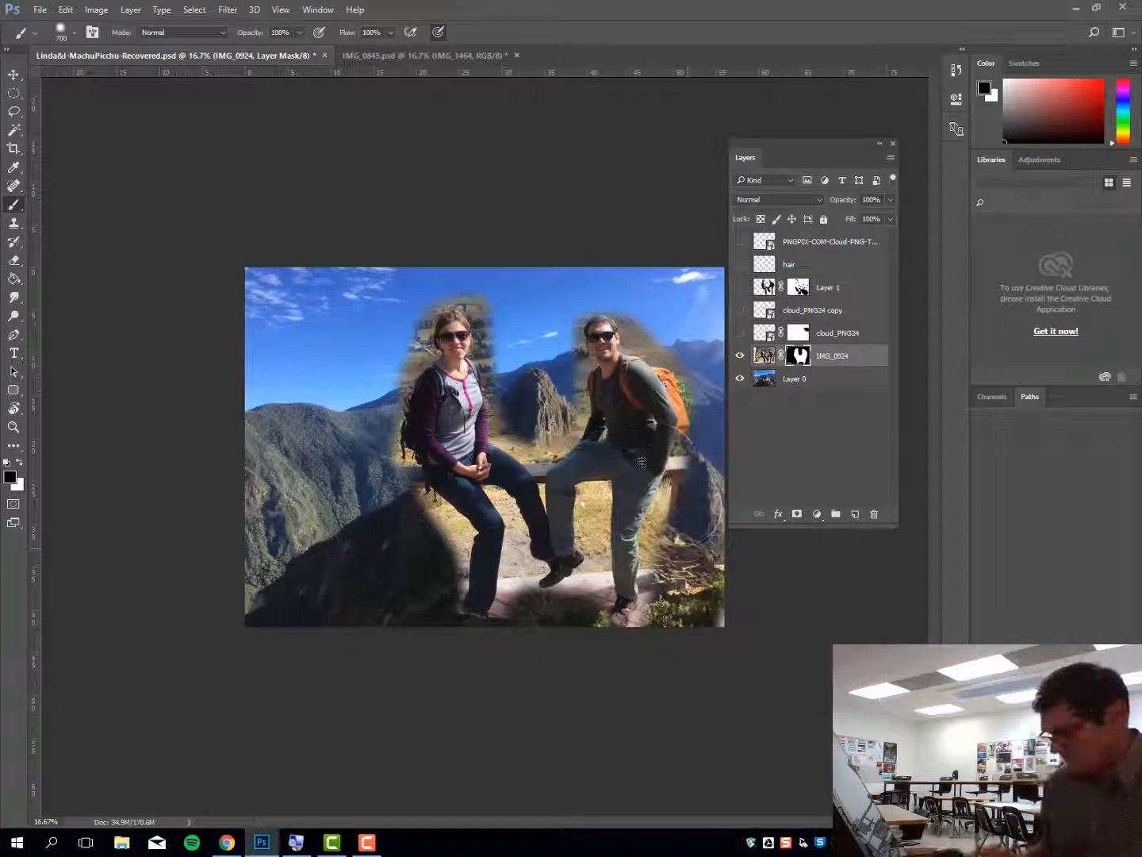
# - Set the brush size to 105 px and mask out the background beside the woman's shoulder and around her head
pyautogui.scroll(1, 627, 458)
pyautogui.hotkey('ctrl', '+')
pyautogui.hotkey('ctrl', '+')
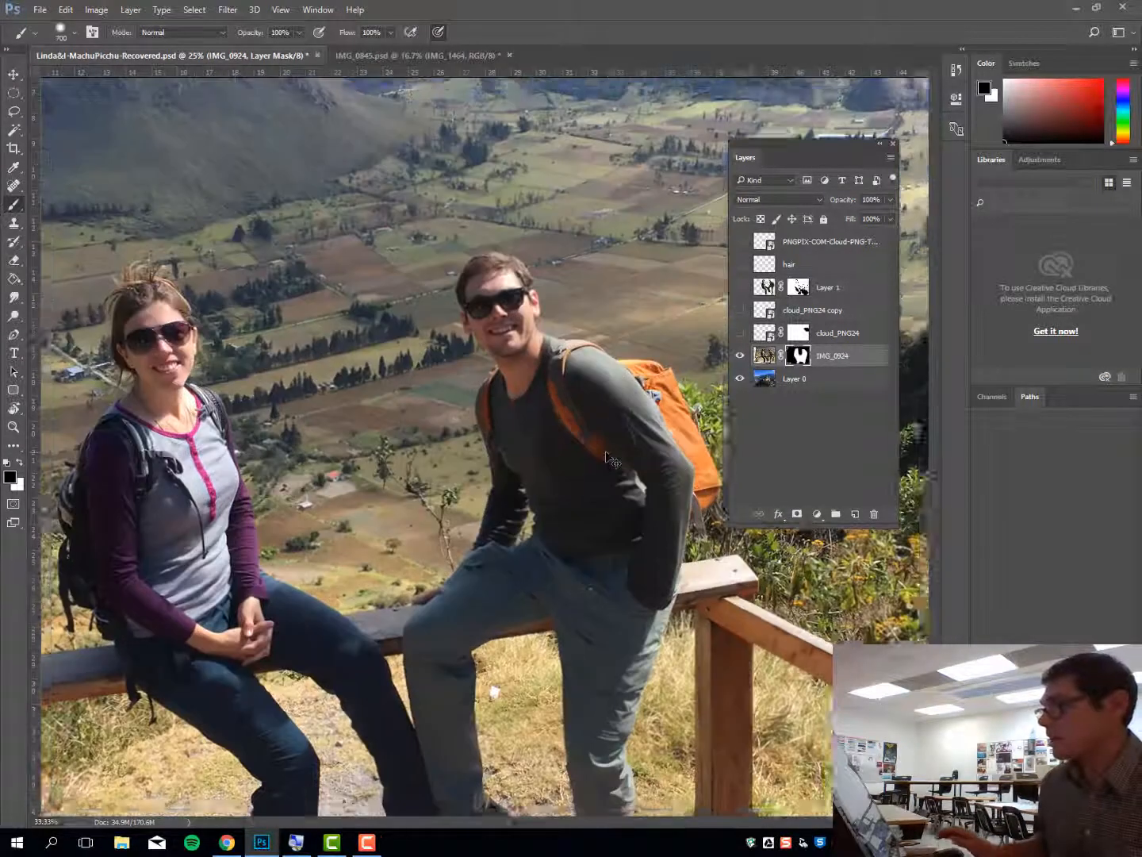
pyautogui.moveTo(559, 317)
pyautogui.mouseDown()
pyautogui.moveTo(462, 481)
pyautogui.moveTo(424, 688)
pyautogui.mouseUp()
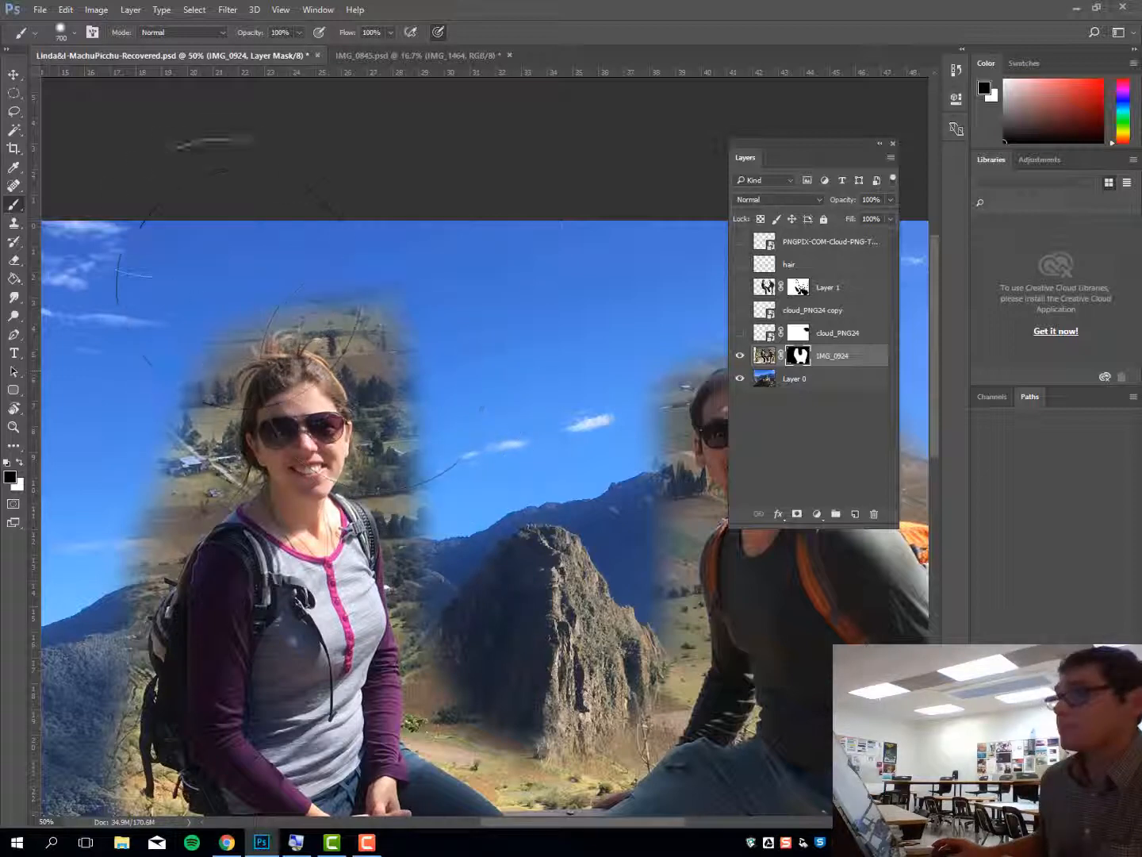
pyautogui.click(63, 32)
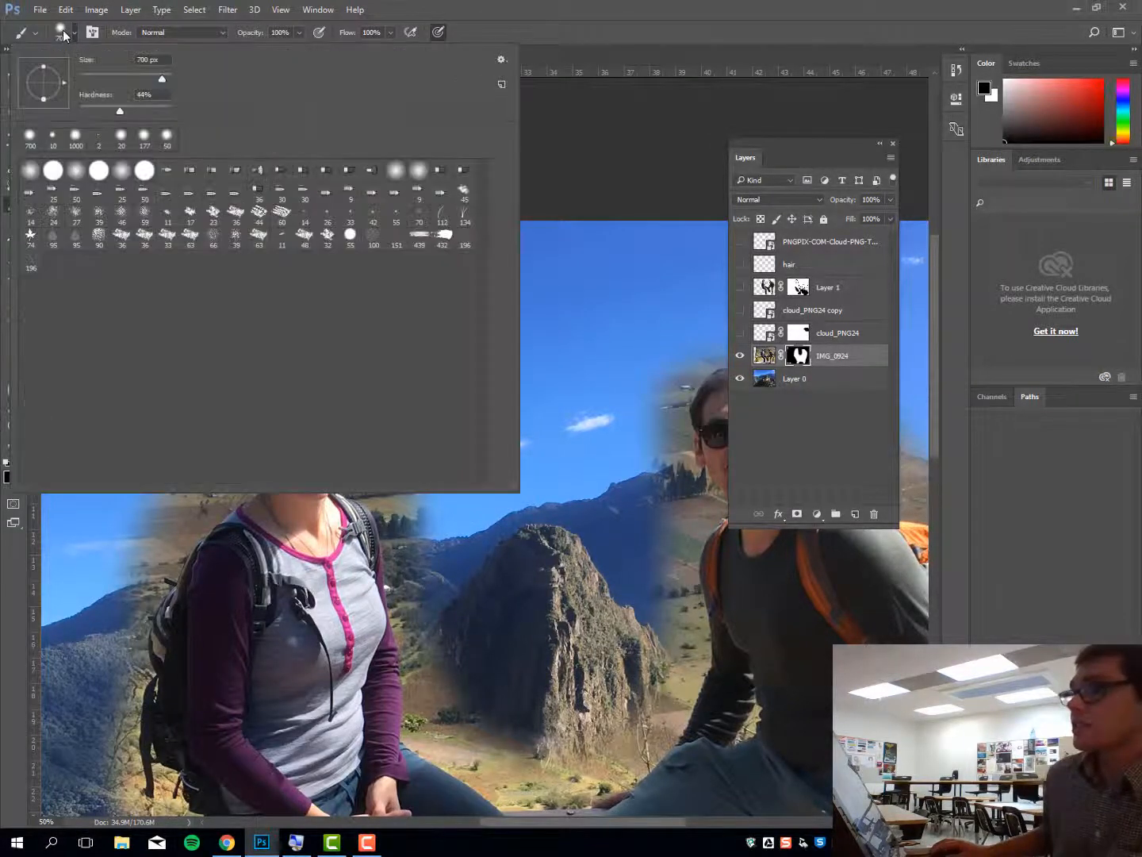
pyautogui.moveTo(140, 111); pyautogui.dragTo(120, 110)
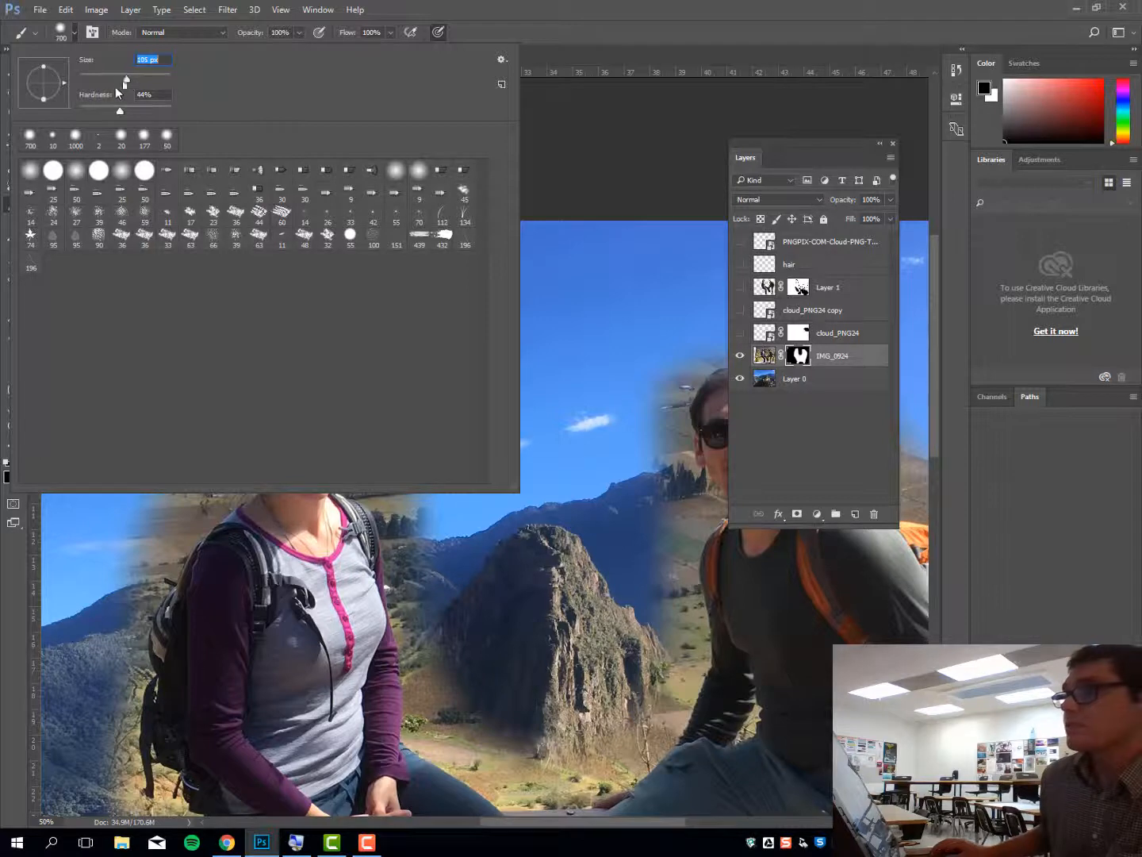
pyautogui.press('Return')
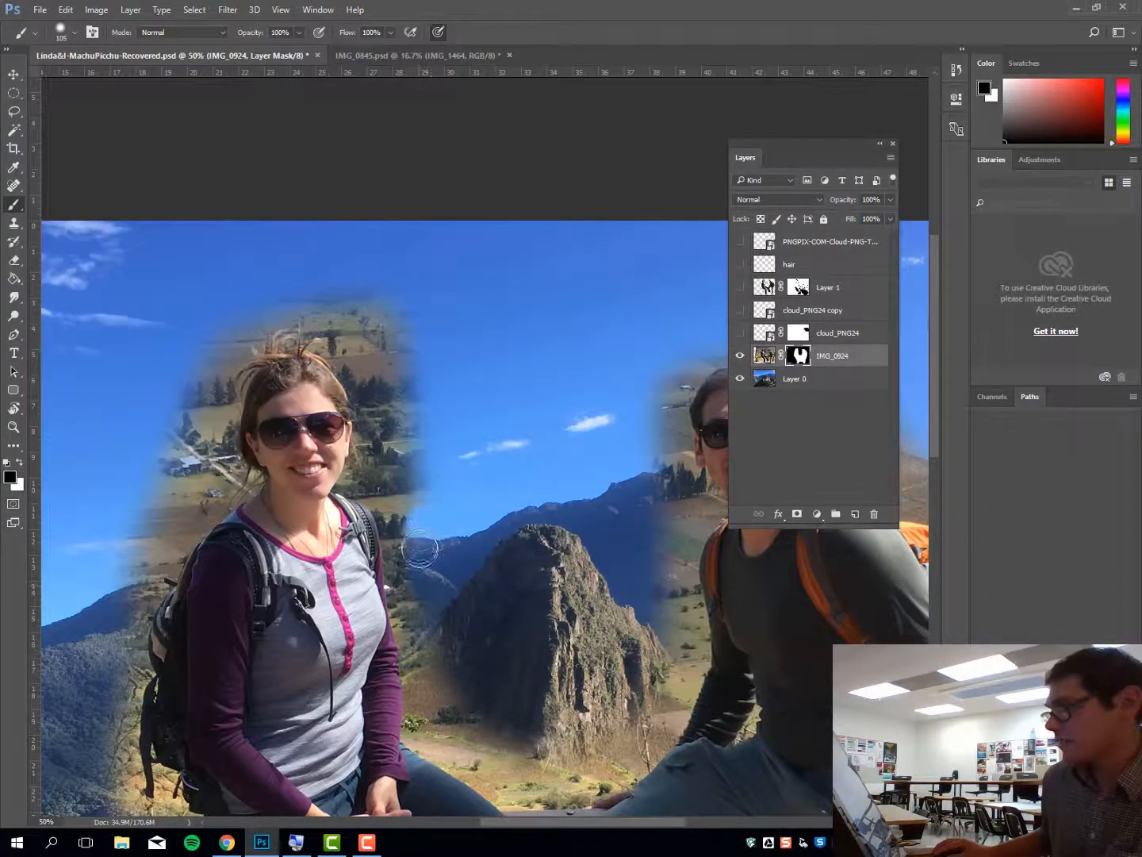
pyautogui.moveTo(419, 547)
pyautogui.mouseDown()
pyautogui.moveTo(401, 518)
pyautogui.moveTo(402, 580)
pyautogui.moveTo(424, 636)
pyautogui.moveTo(411, 597)
pyautogui.mouseUp()
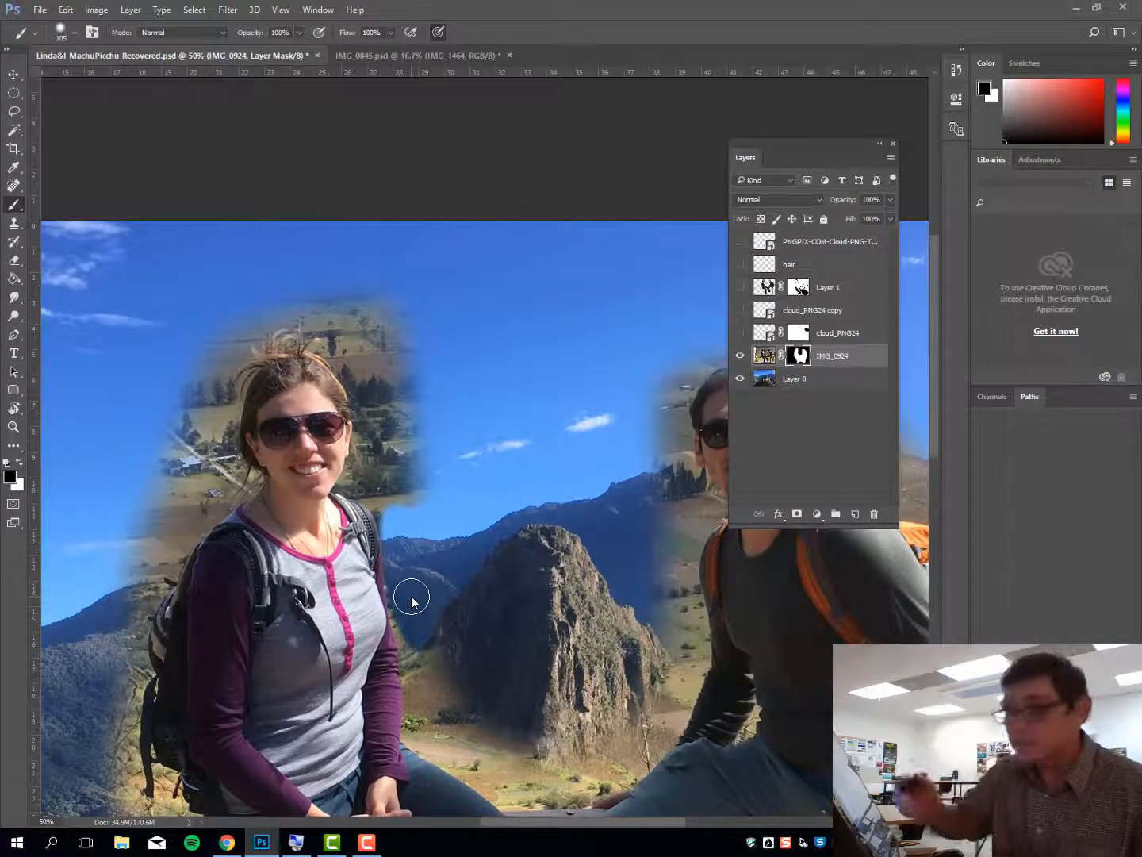
pyautogui.moveTo(378, 407)
pyautogui.mouseDown()
pyautogui.moveTo(389, 404)
pyautogui.moveTo(390, 461)
pyautogui.moveTo(409, 381)
pyautogui.mouseUp()
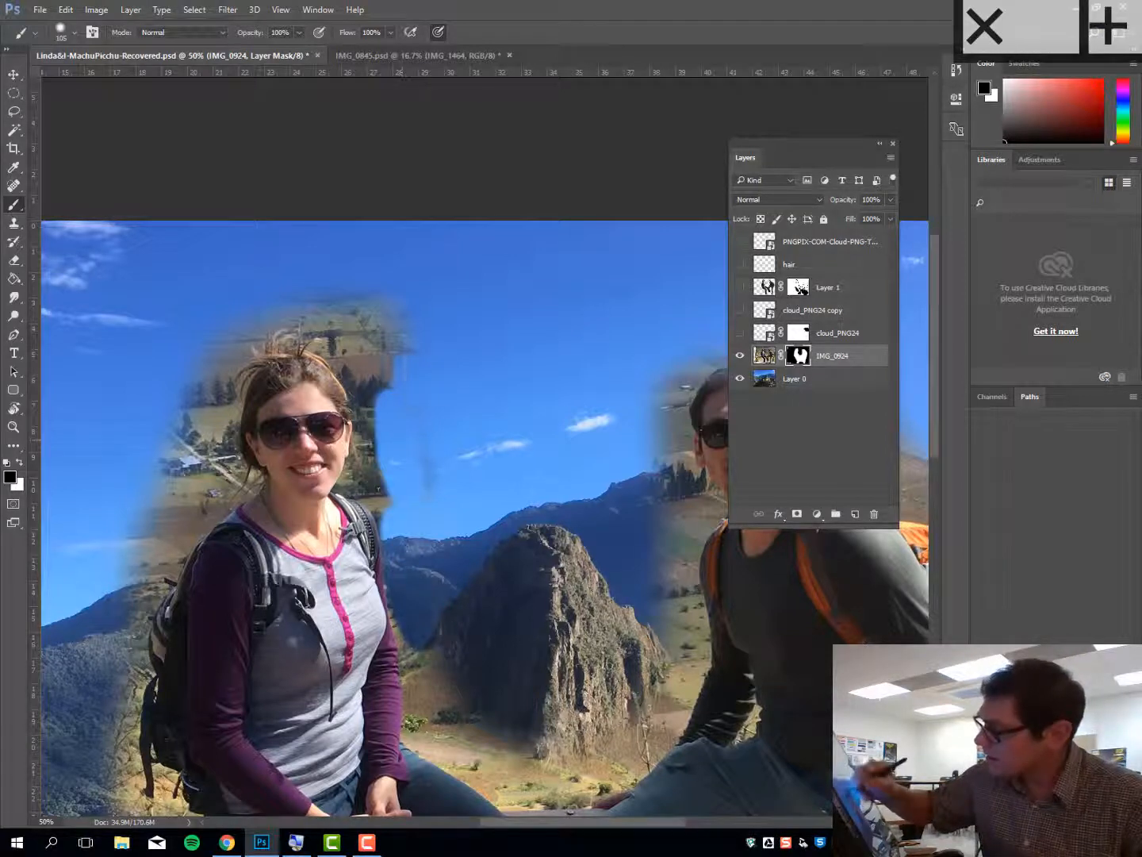
pyautogui.moveTo(384, 500)
pyautogui.mouseDown()
pyautogui.moveTo(373, 445)
pyautogui.moveTo(365, 484)
pyautogui.moveTo(381, 373)
pyautogui.moveTo(364, 366)
pyautogui.moveTo(349, 313)
pyautogui.moveTo(394, 346)
pyautogui.moveTo(301, 294)
pyautogui.moveTo(230, 332)
pyautogui.moveTo(246, 299)
pyautogui.moveTo(238, 329)
pyautogui.moveTo(321, 298)
pyautogui.moveTo(302, 355)
pyautogui.moveTo(256, 345)
pyautogui.moveTo(208, 418)
pyautogui.moveTo(238, 372)
pyautogui.moveTo(216, 385)
pyautogui.moveTo(204, 426)
pyautogui.moveTo(212, 404)
pyautogui.moveTo(212, 444)
pyautogui.moveTo(232, 365)
pyautogui.moveTo(217, 418)
pyautogui.moveTo(251, 337)
pyautogui.moveTo(294, 317)
pyautogui.moveTo(354, 371)
pyautogui.moveTo(372, 426)
pyautogui.moveTo(366, 468)
pyautogui.moveTo(375, 451)
pyautogui.mouseUp()
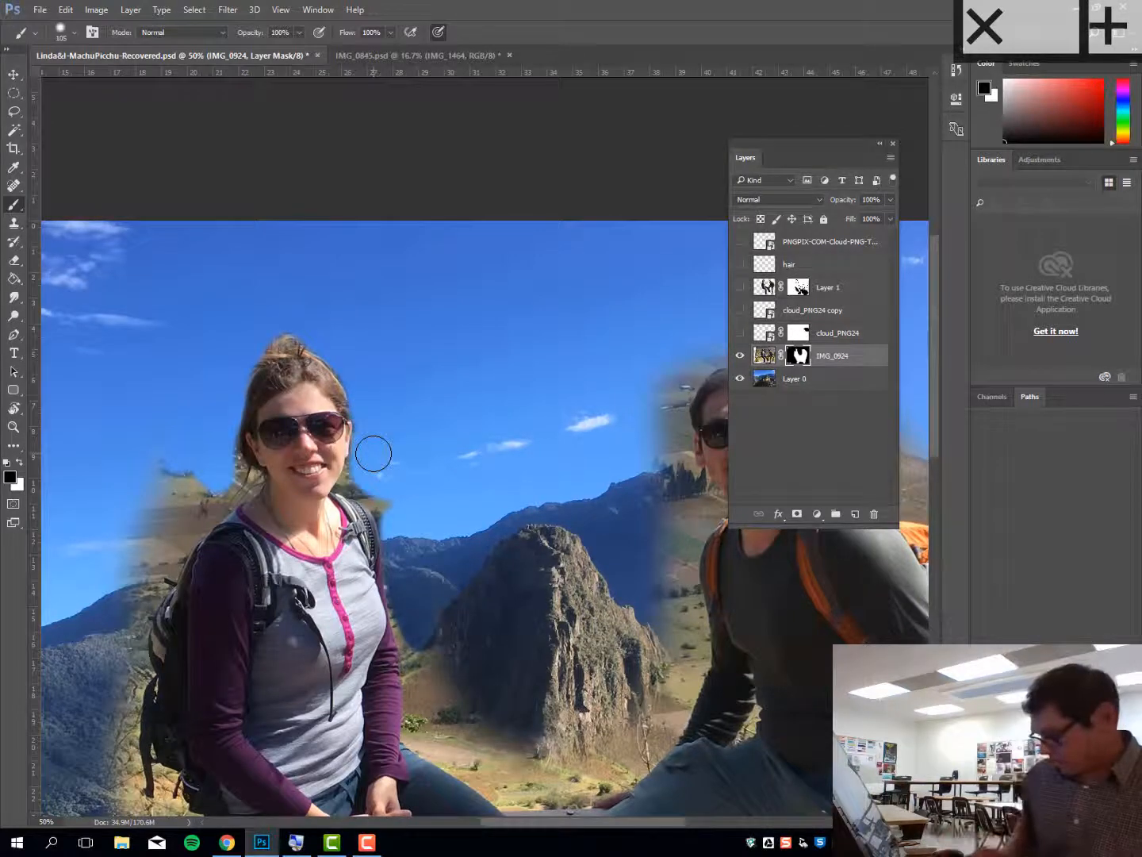
# - Shrink the brush to 60 px and down to 25 px, and mask the leftover fringe along the edge of the woman's hair
pyautogui.hotkey('ctrl', '+')
pyautogui.hotkey('ctrl', '+')
pyautogui.hotkey('ctrl', '+')
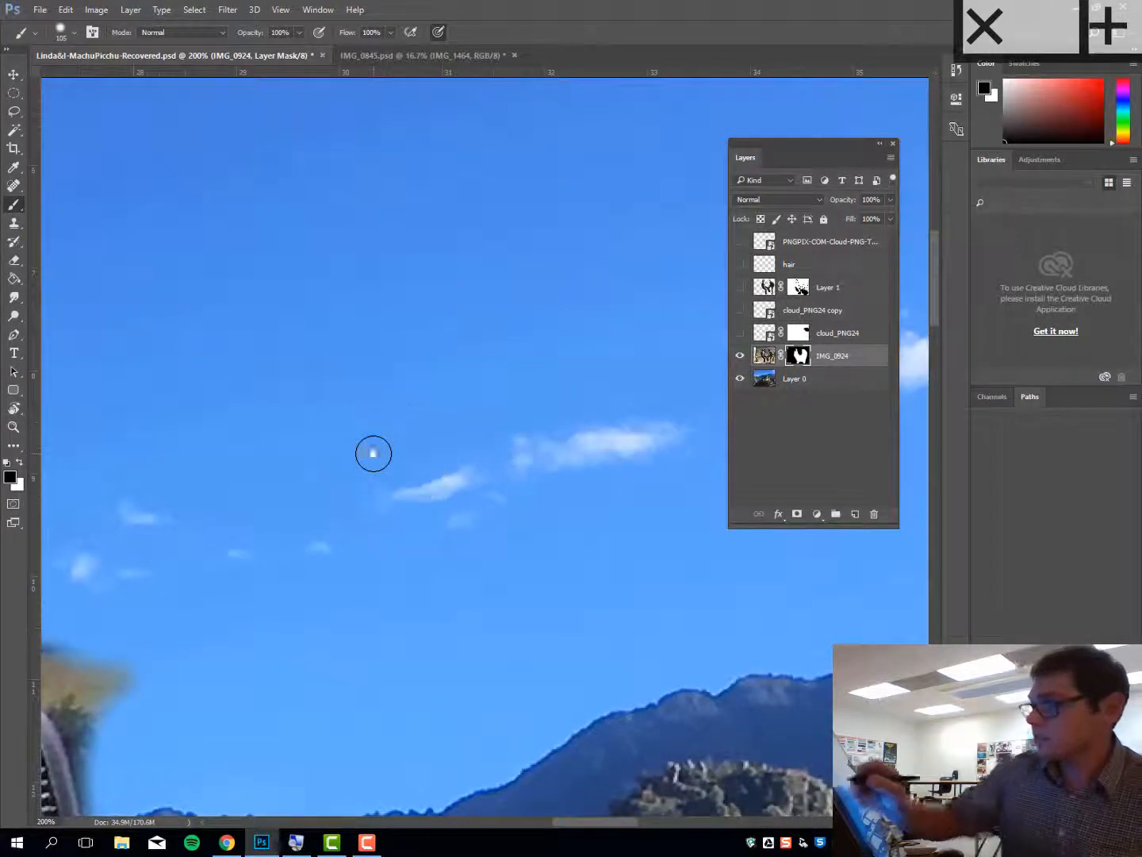
pyautogui.moveTo(244, 396); pyautogui.dragTo(586, 501)
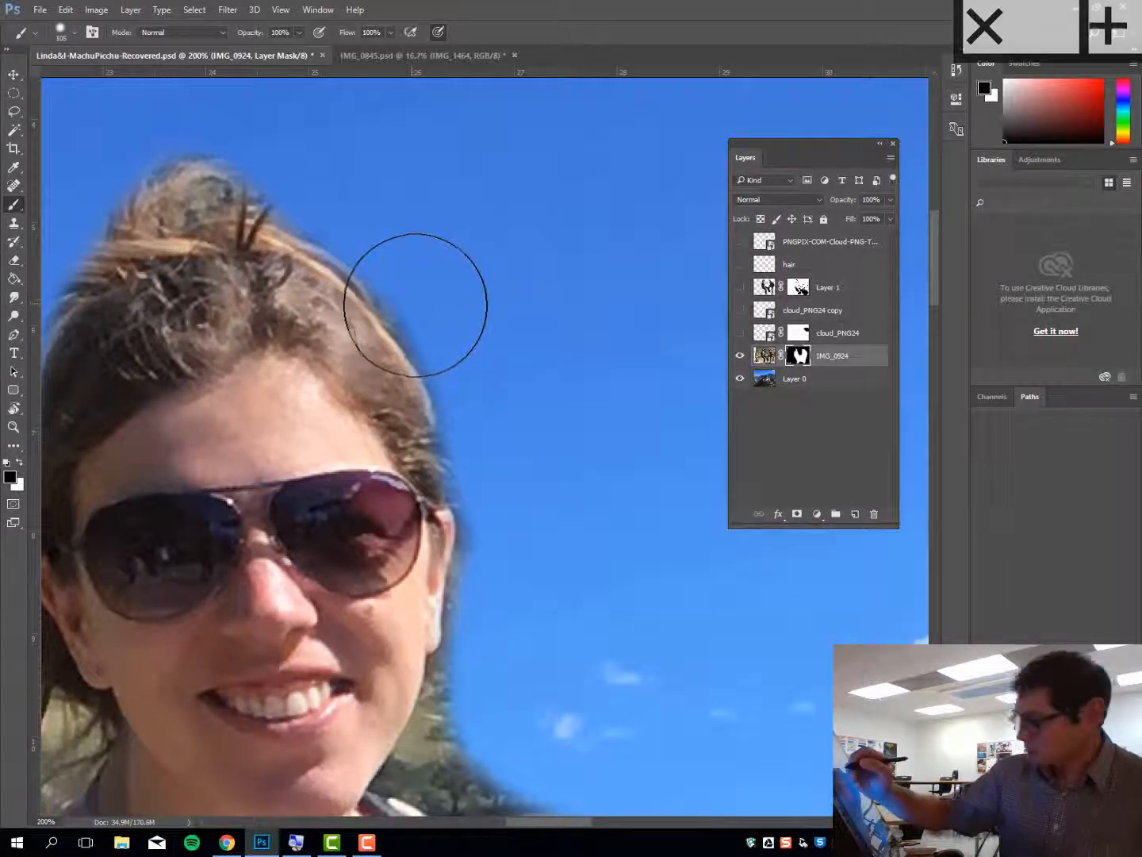
pyautogui.press('[')
pyautogui.press('[')
pyautogui.press('[')
pyautogui.press('[')
pyautogui.press('[')
pyautogui.press('[')
pyautogui.press('[')
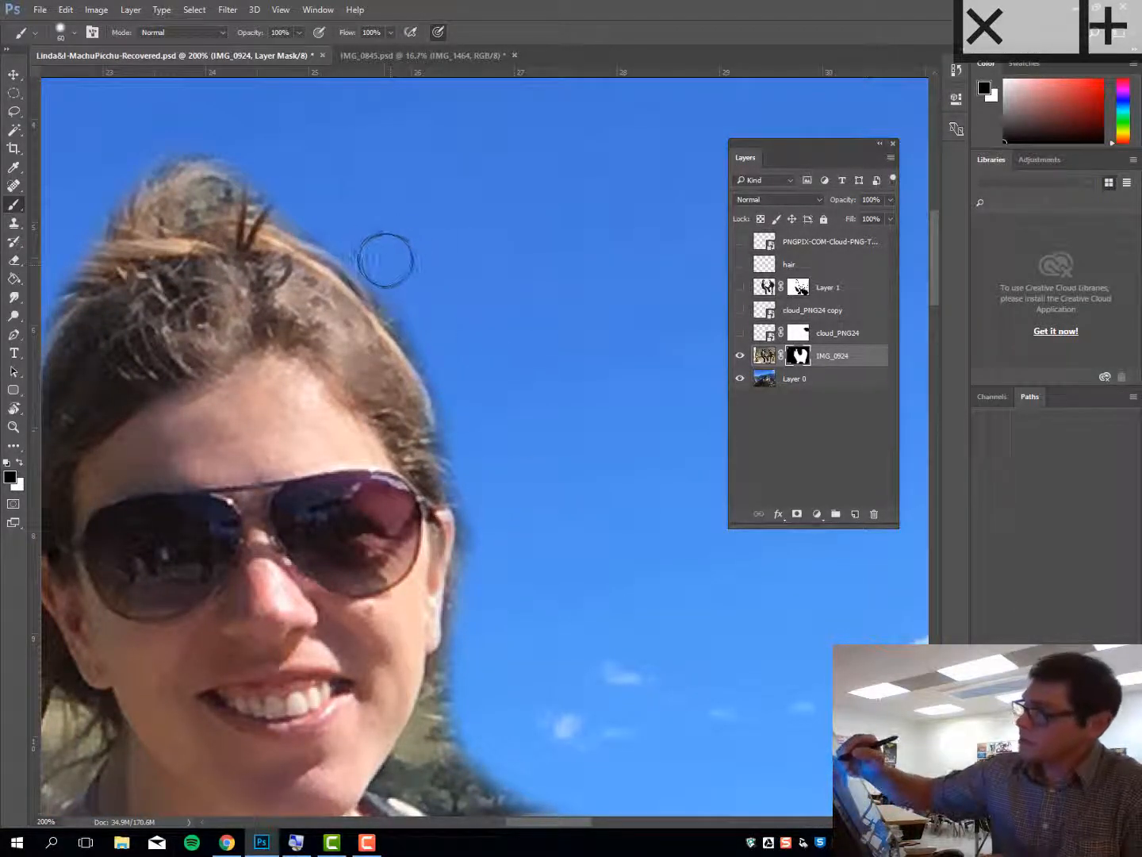
pyautogui.moveTo(376, 271)
pyautogui.mouseDown()
pyautogui.moveTo(447, 382)
pyautogui.moveTo(476, 529)
pyautogui.moveTo(460, 648)
pyautogui.moveTo(446, 671)
pyautogui.moveTo(462, 641)
pyautogui.moveTo(470, 517)
pyautogui.moveTo(440, 469)
pyautogui.mouseUp()
pyautogui.moveTo(411, 393); pyautogui.dragTo(522, 464)
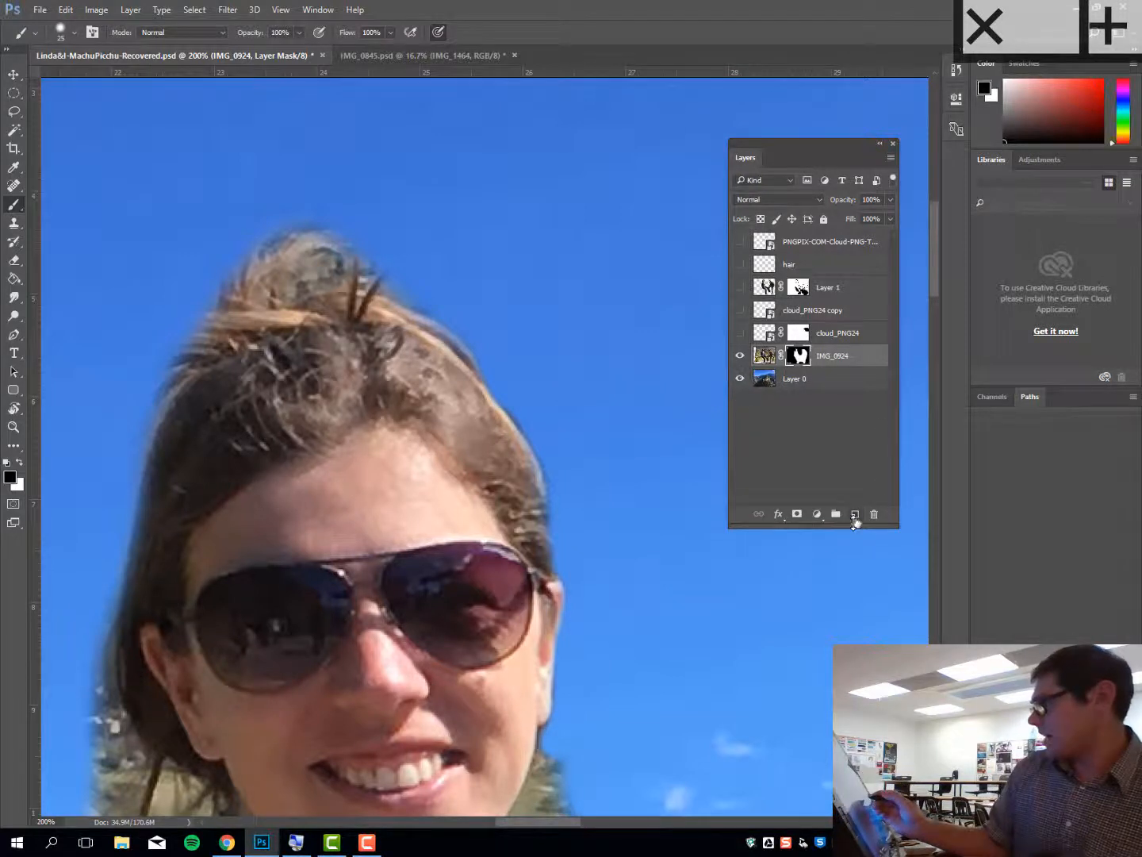
# - Add a new layer above IMG_0924, sample a dark brown from the woman's hair, and set the brush size to 3 px
pyautogui.click(854, 517)
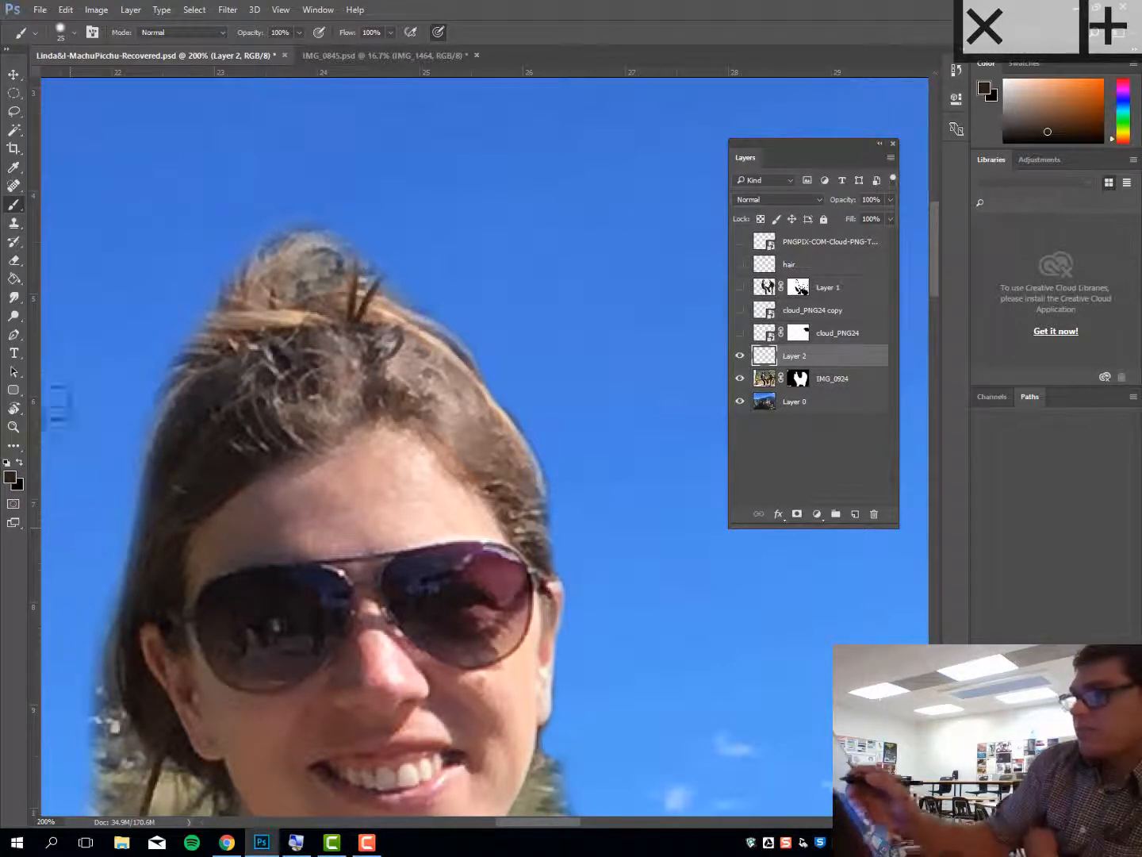
pyautogui.click(14, 169)
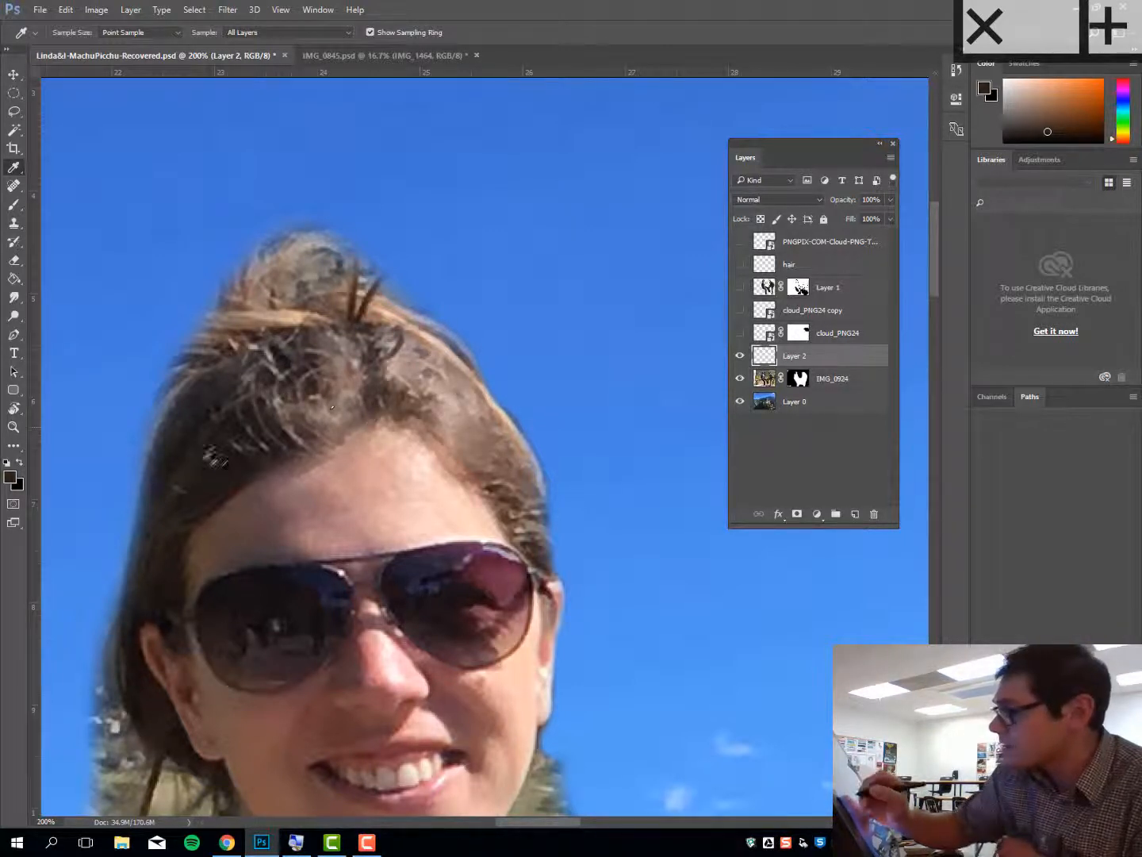
pyautogui.click(190, 413)
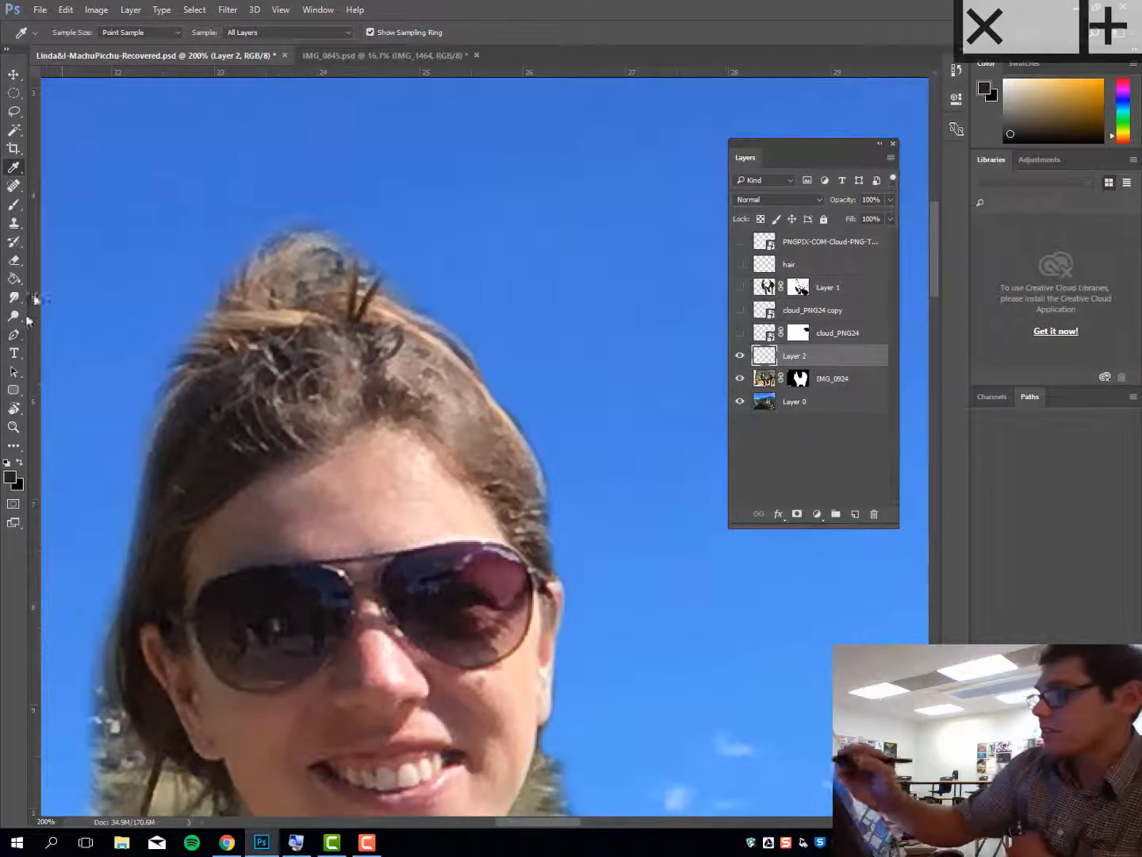
pyautogui.click(15, 205)
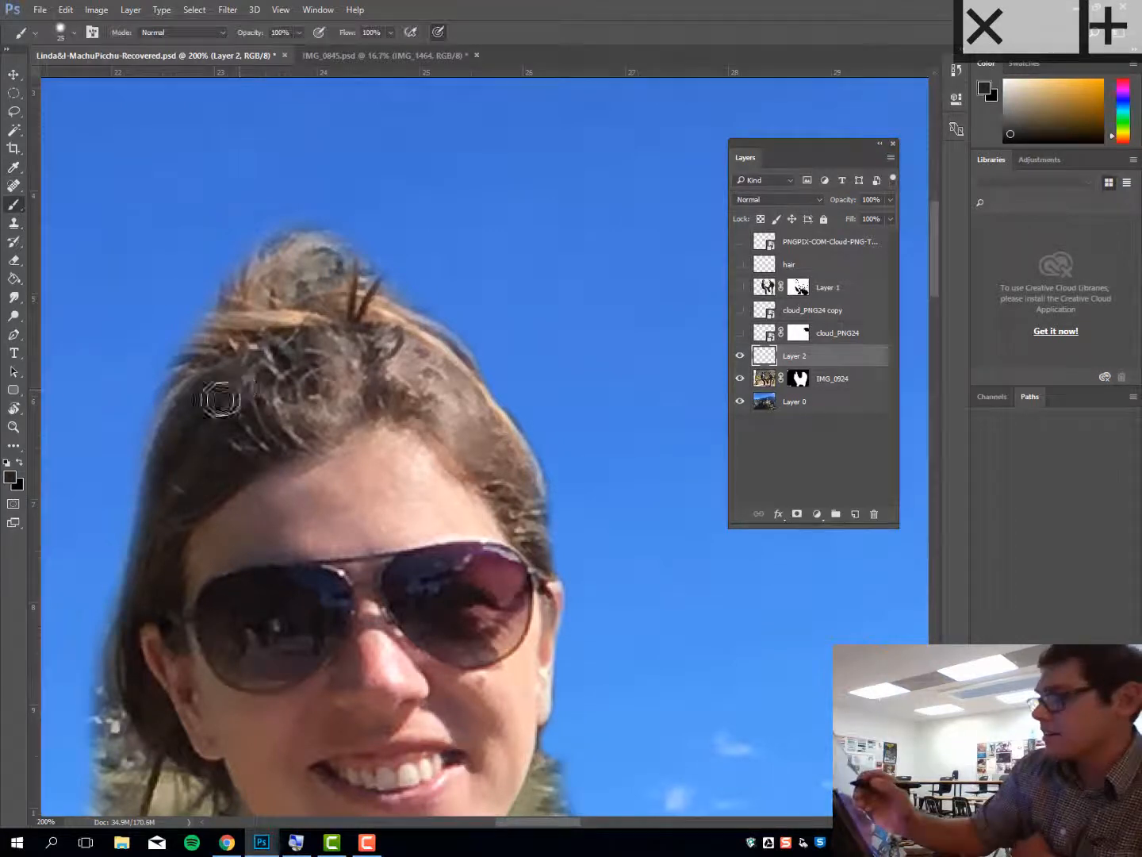
pyautogui.press('[')
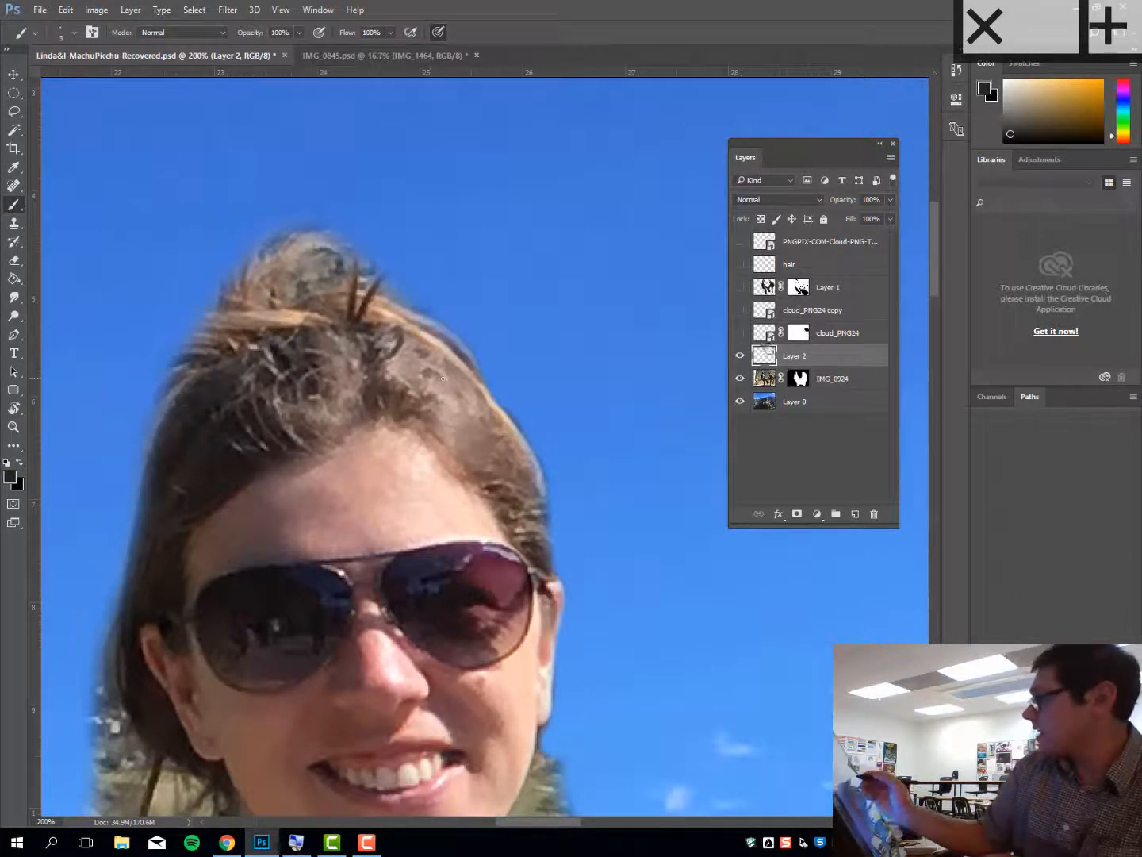
# - Rename the new layer above IMG_0924 as hair
pyautogui.doubleClick(793, 355)
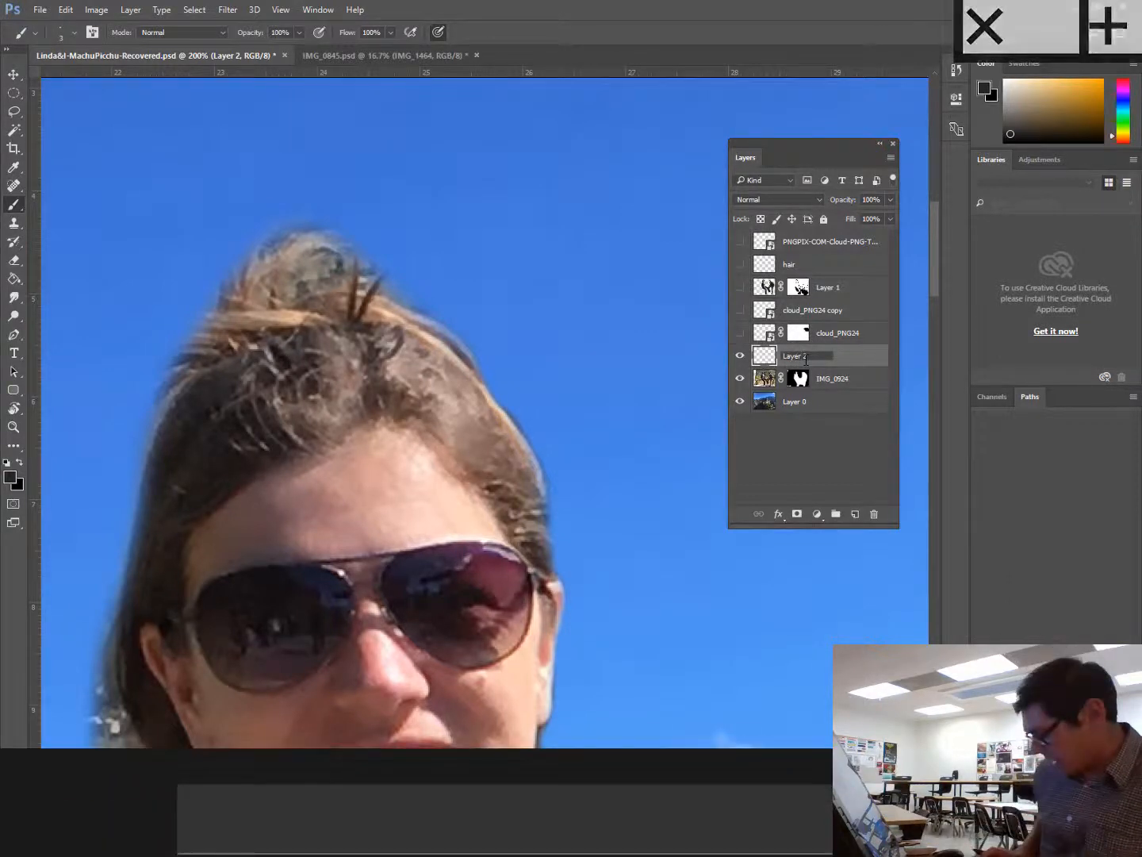
pyautogui.press('BackSpace')
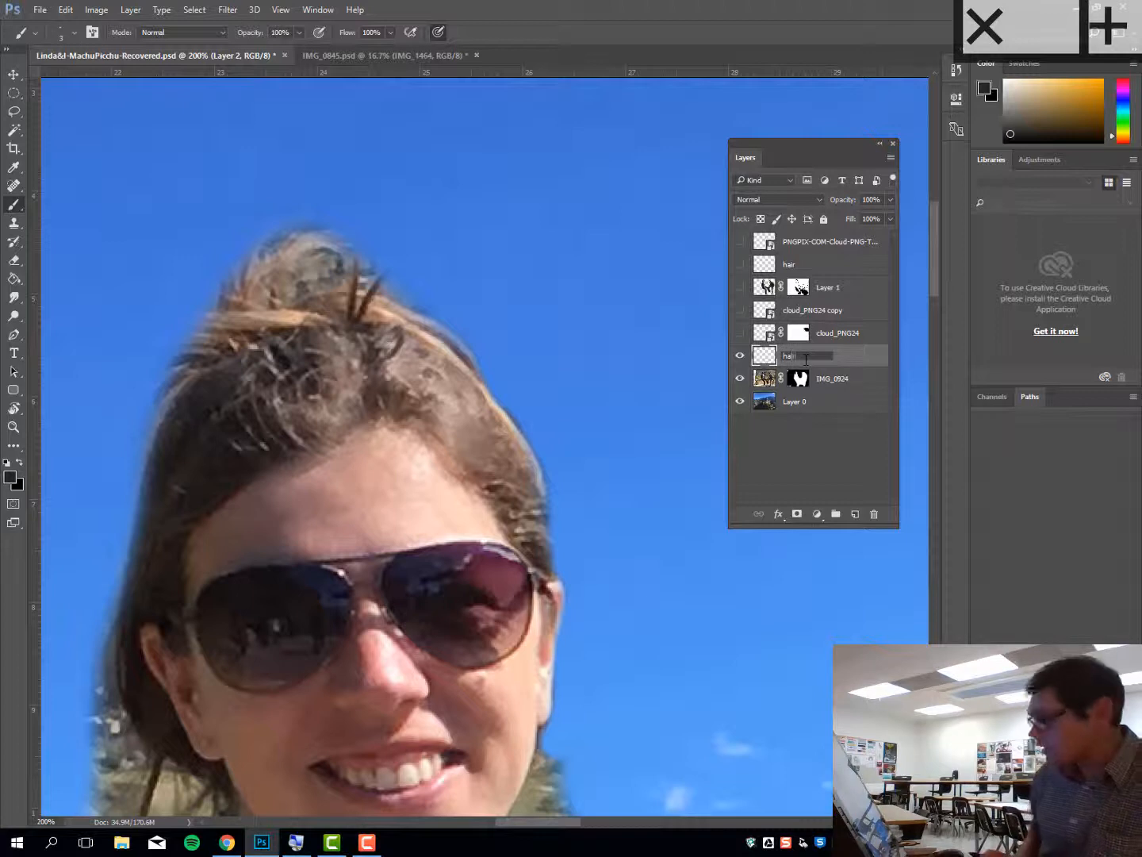
pyautogui.write('hair')
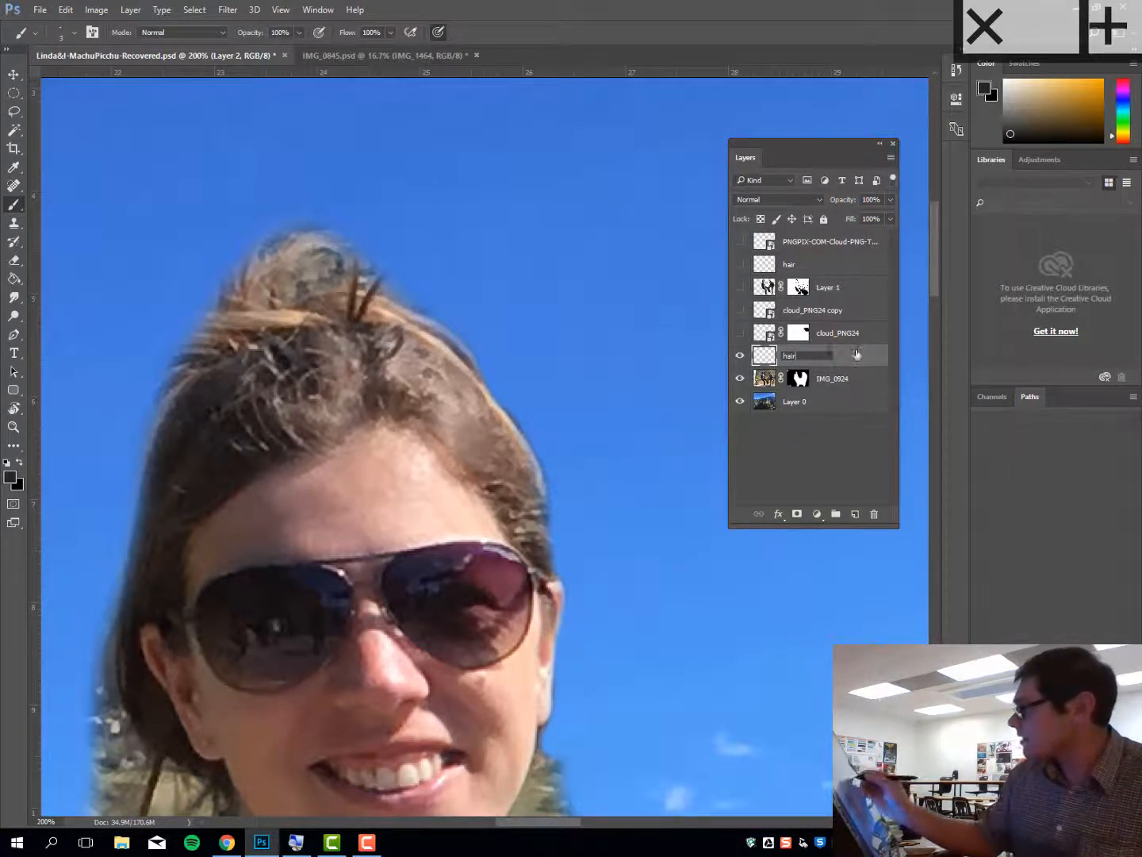
pyautogui.press('Return')
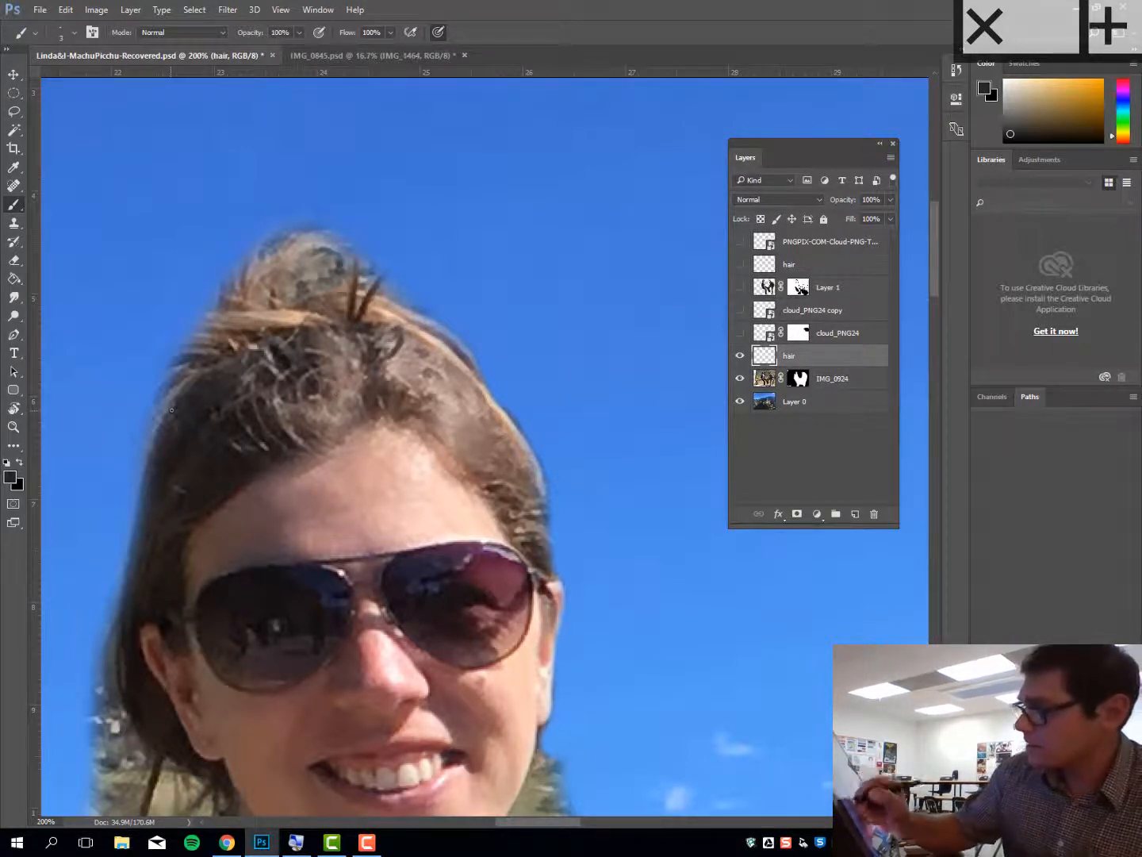
# - Try painting a thin flyaway strand beside the woman's hair on the hair layer, and undo the stroke
pyautogui.moveTo(171, 411); pyautogui.dragTo(121, 547)
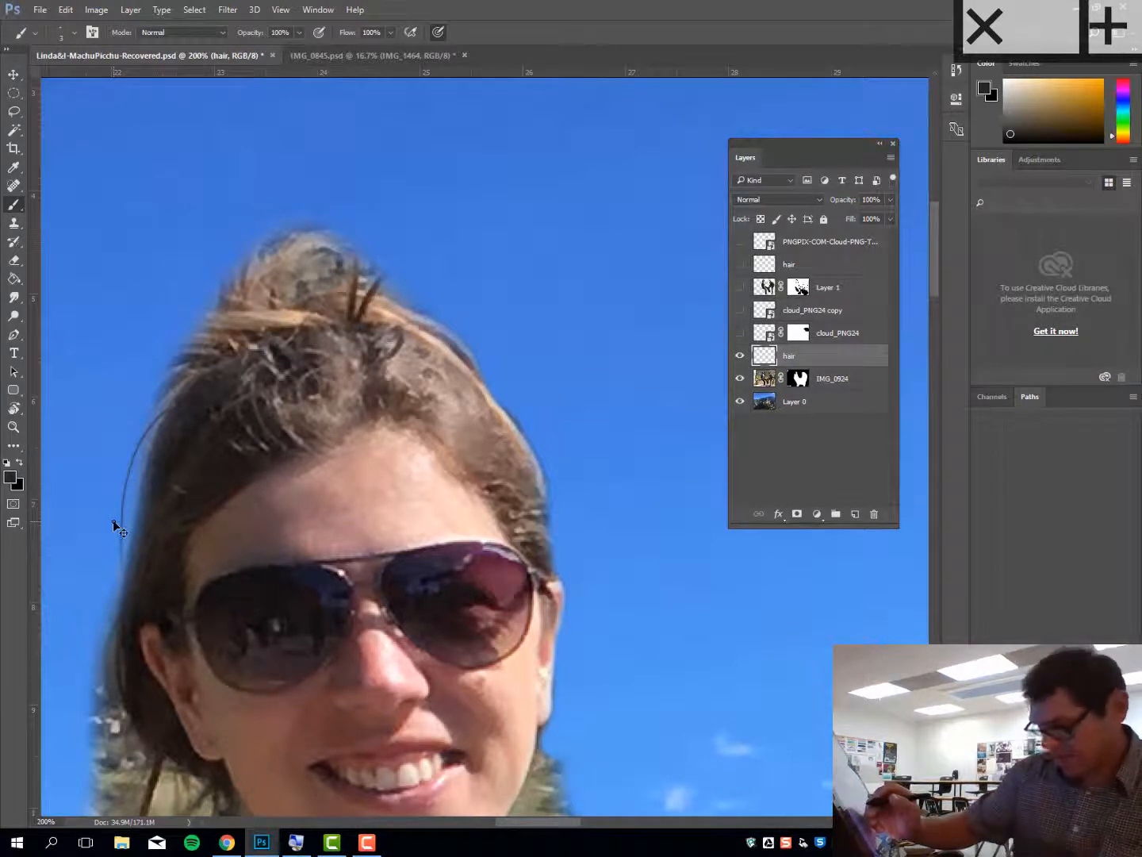
pyautogui.hotkey('ctrl', 'z')
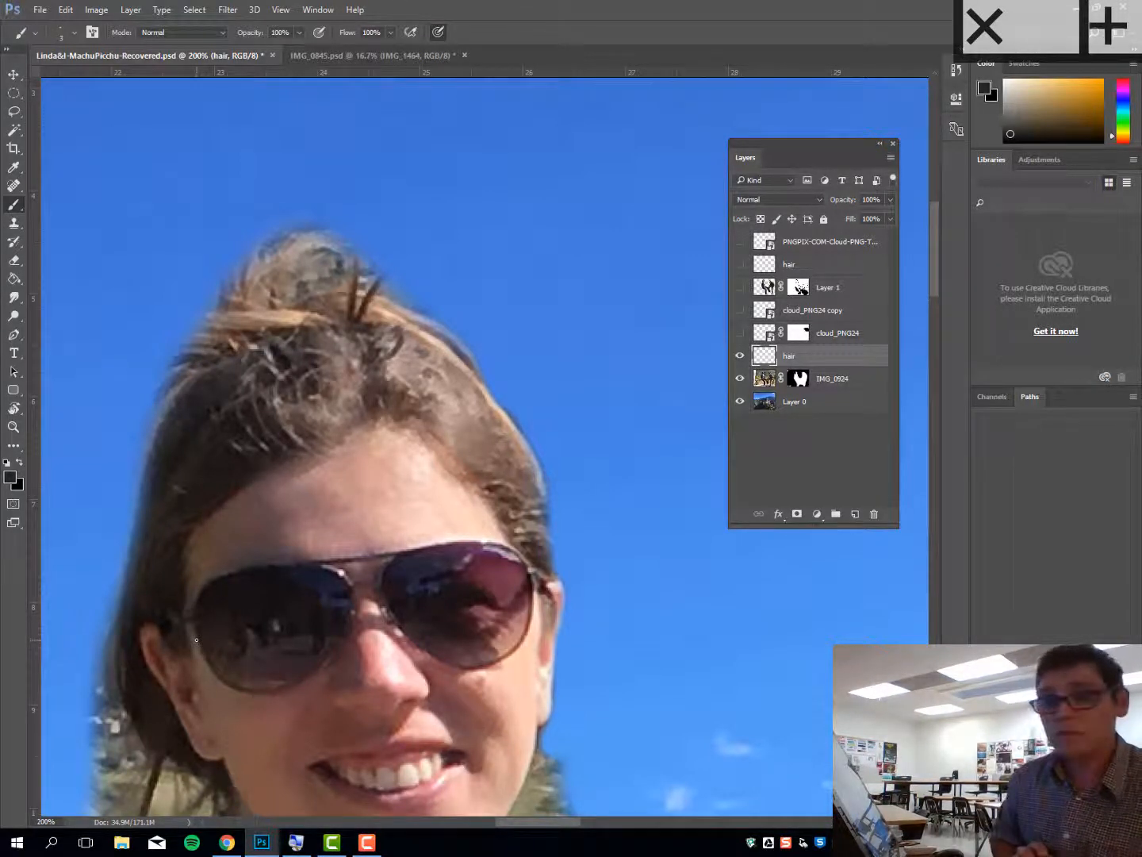
pyautogui.press('v')
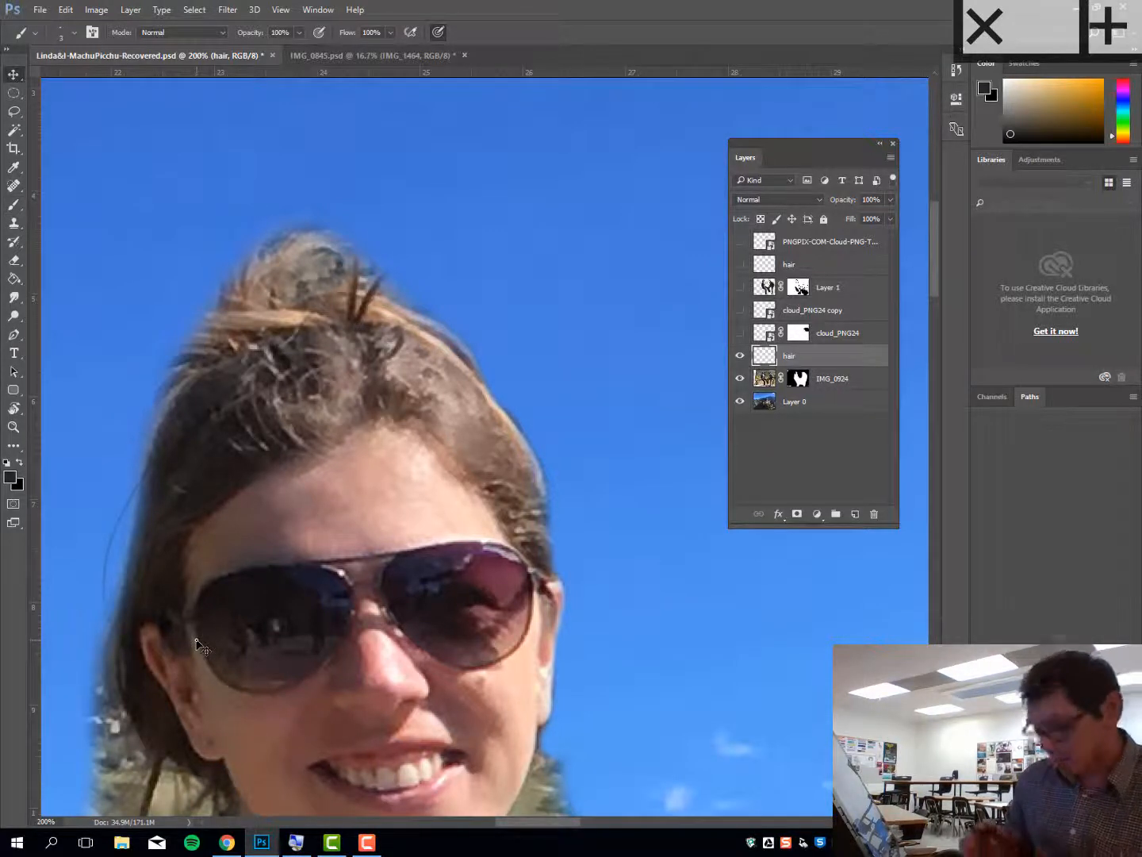
pyautogui.keyDown('ctrl'); pyautogui.click(197, 641); pyautogui.keyUp('ctrl')
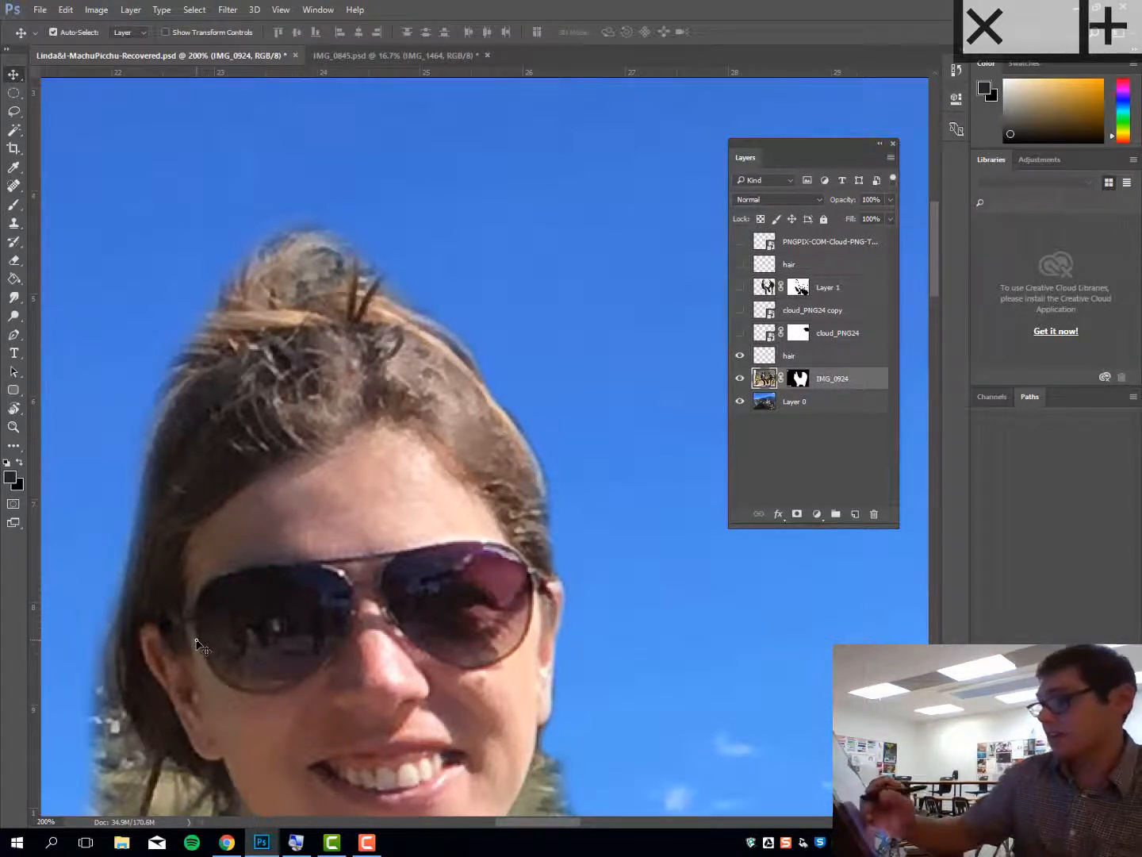
pyautogui.moveTo(168, 541); pyautogui.dragTo(310, 346)
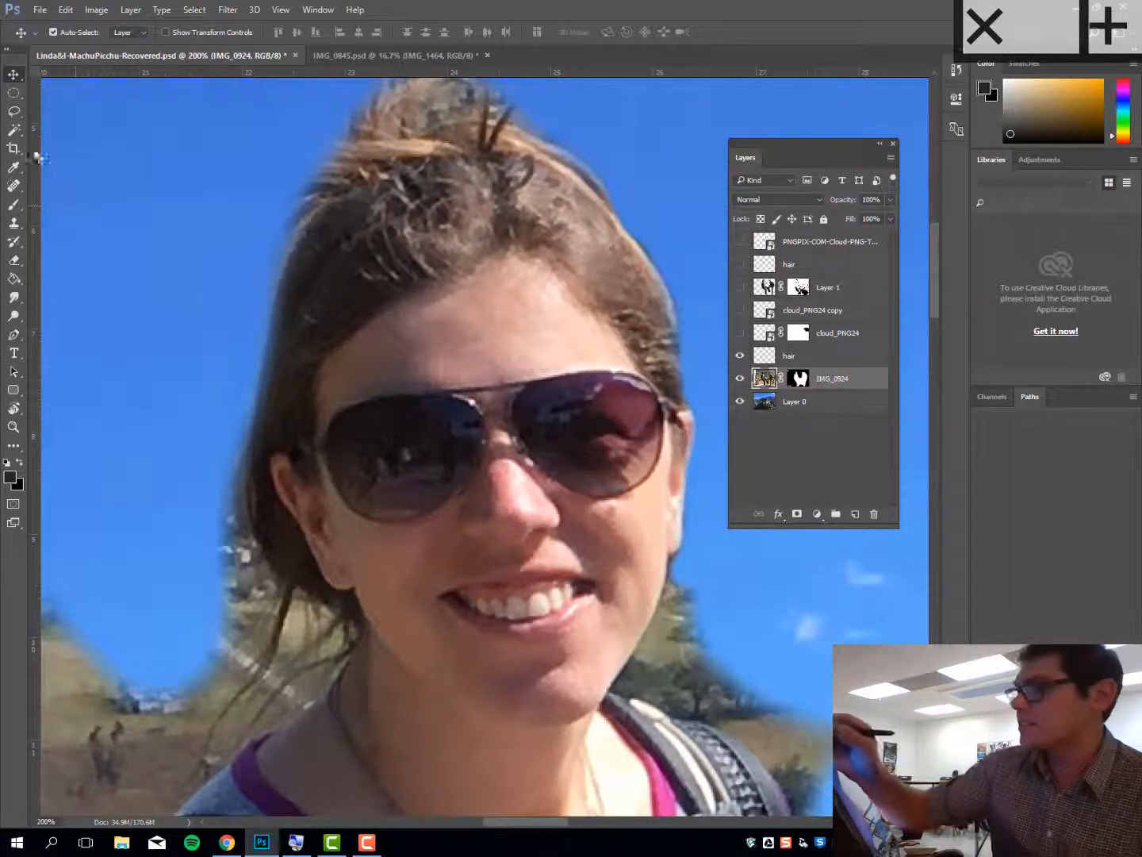
pyautogui.click(14, 206)
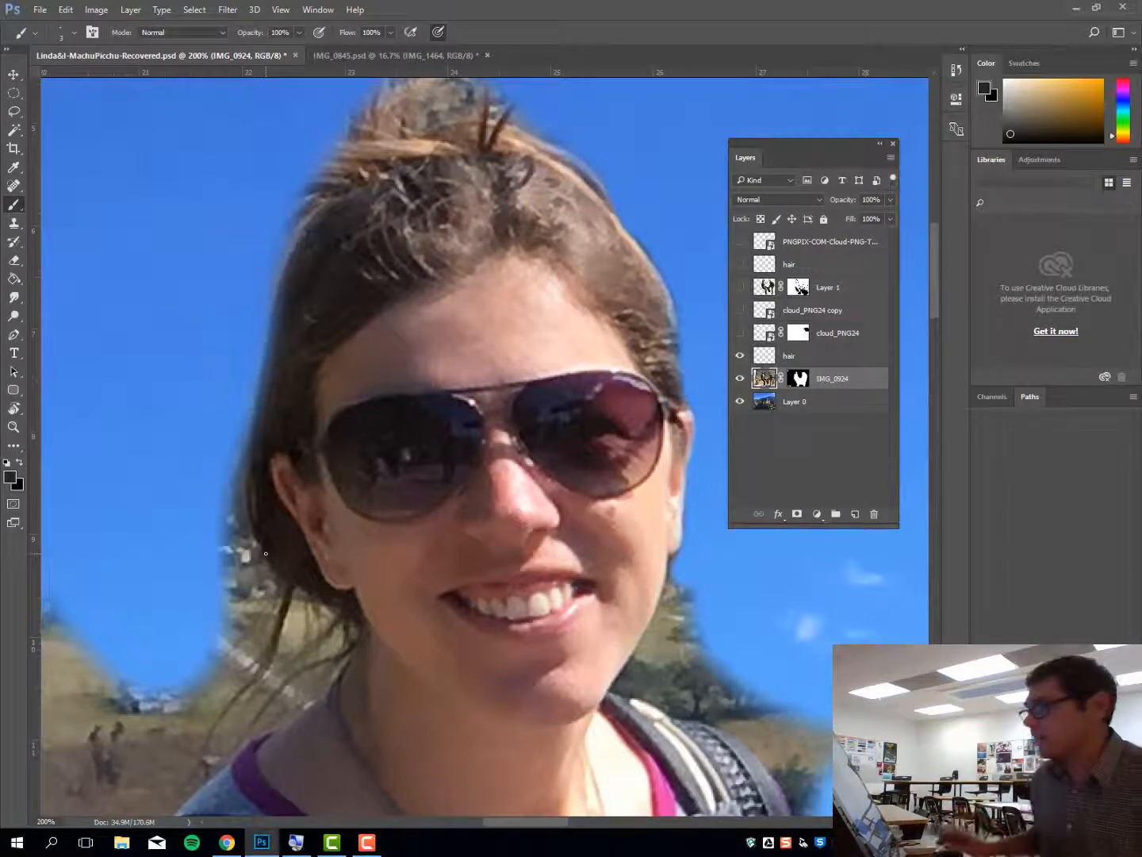
# - Hide the IMG_0924 layer, show Layer 1, and examine its hair detail and the whole composite with the Layers panel moved aside
pyautogui.click(740, 379)
pyautogui.click(740, 287)
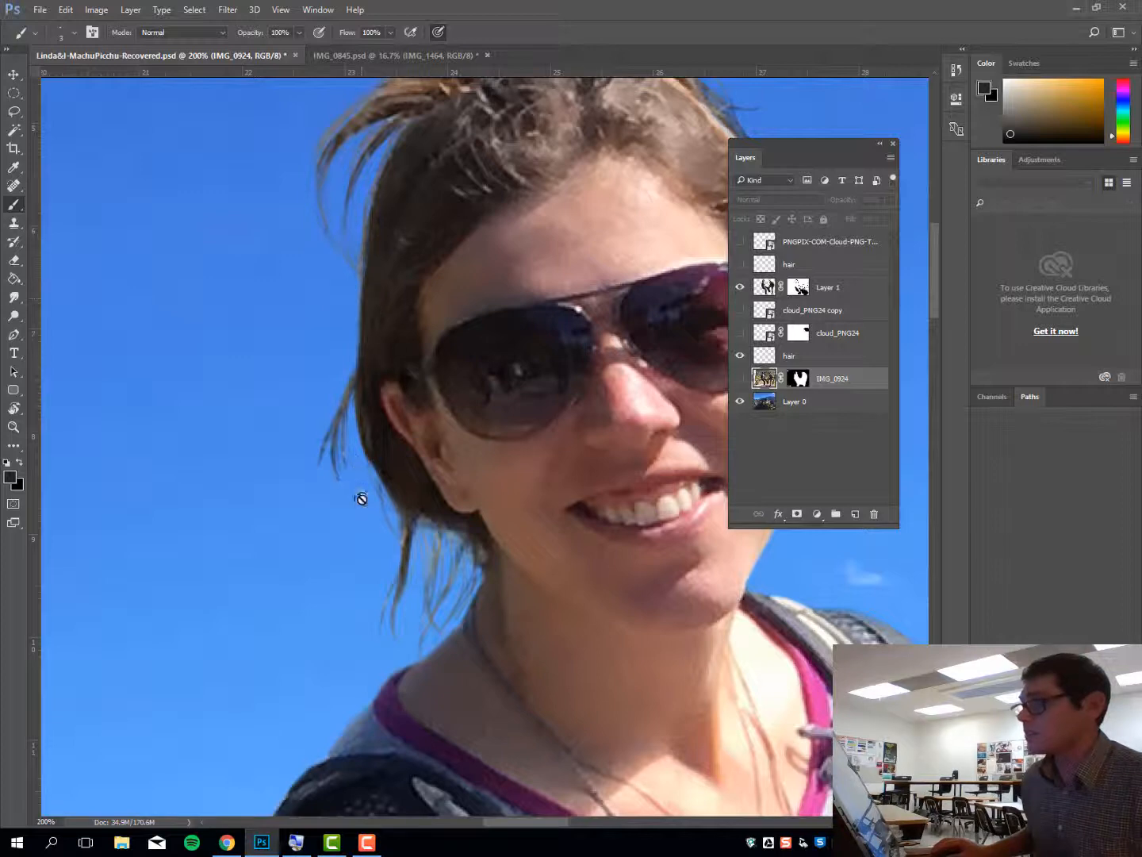
pyautogui.moveTo(505, 181)
pyautogui.mouseDown()
pyautogui.moveTo(415, 282)
pyautogui.moveTo(284, 342)
pyautogui.moveTo(276, 361)
pyautogui.mouseUp()
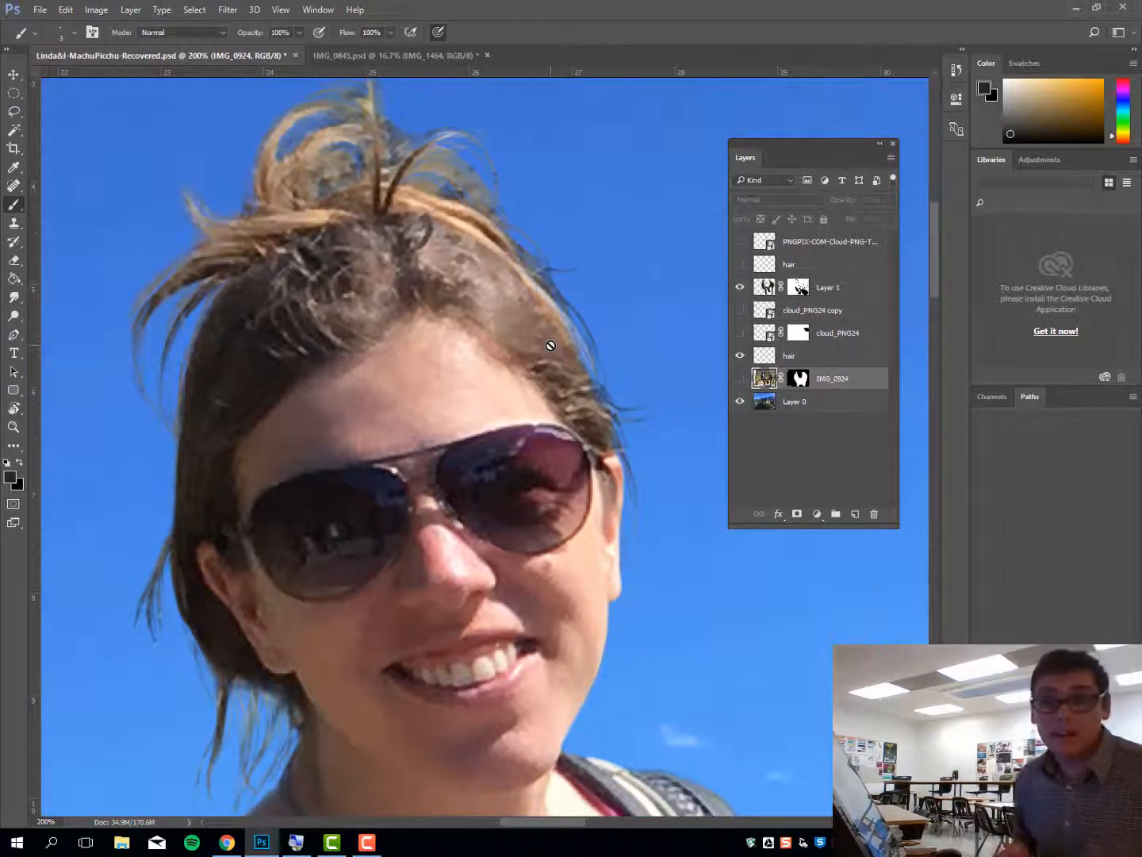
pyautogui.scroll(-5, 551, 348)
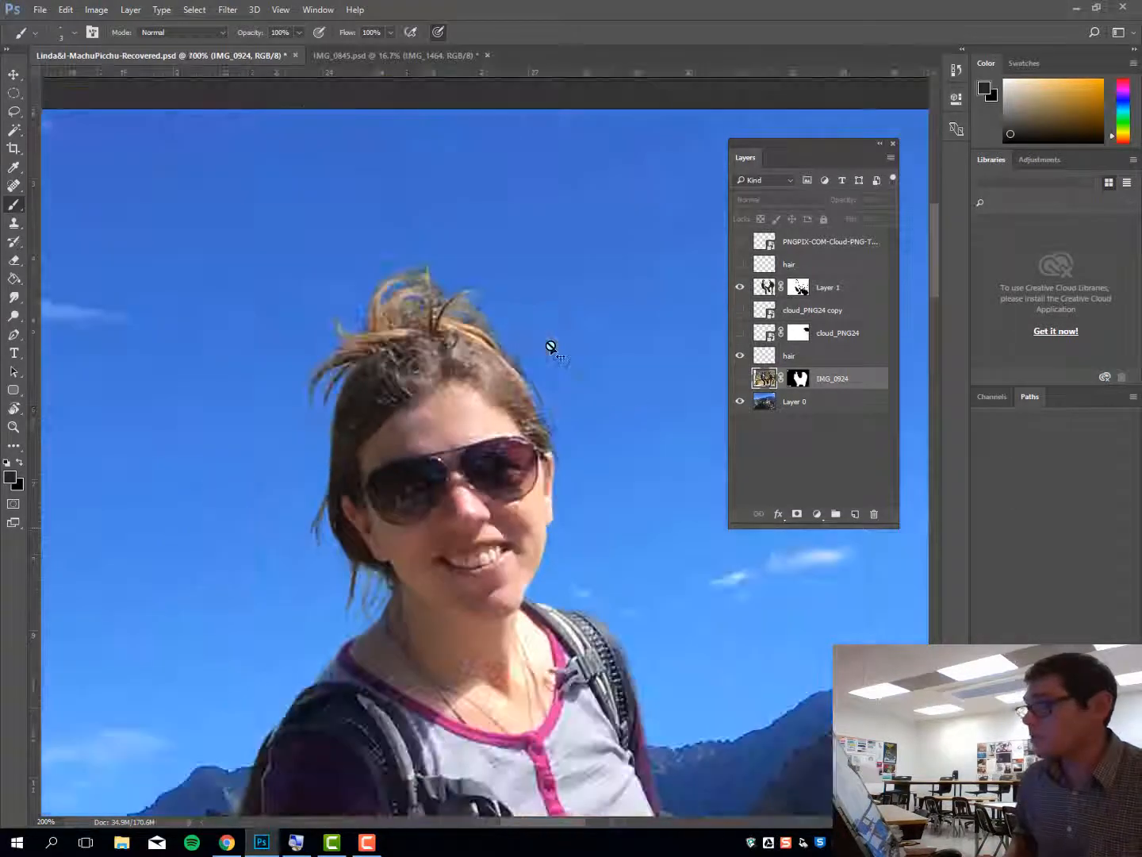
pyautogui.scroll(-1, 552, 347)
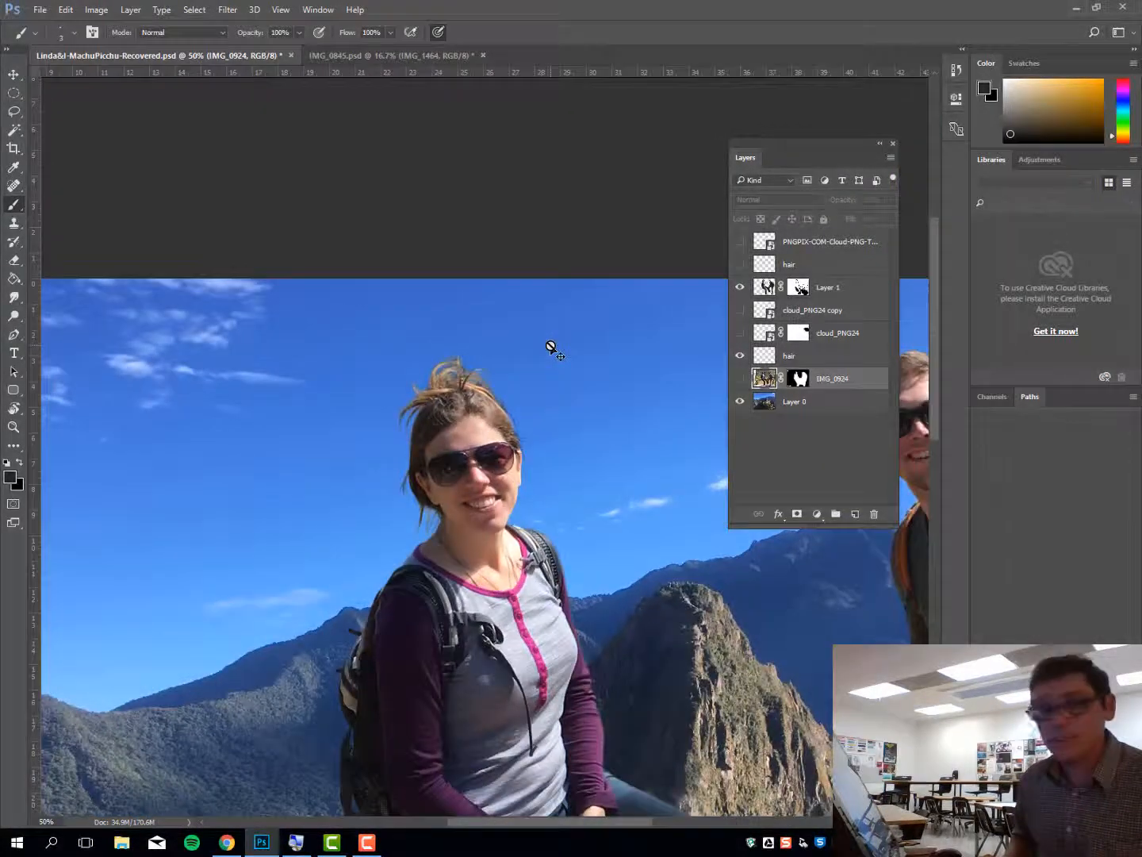
pyautogui.scroll(-2, 552, 348)
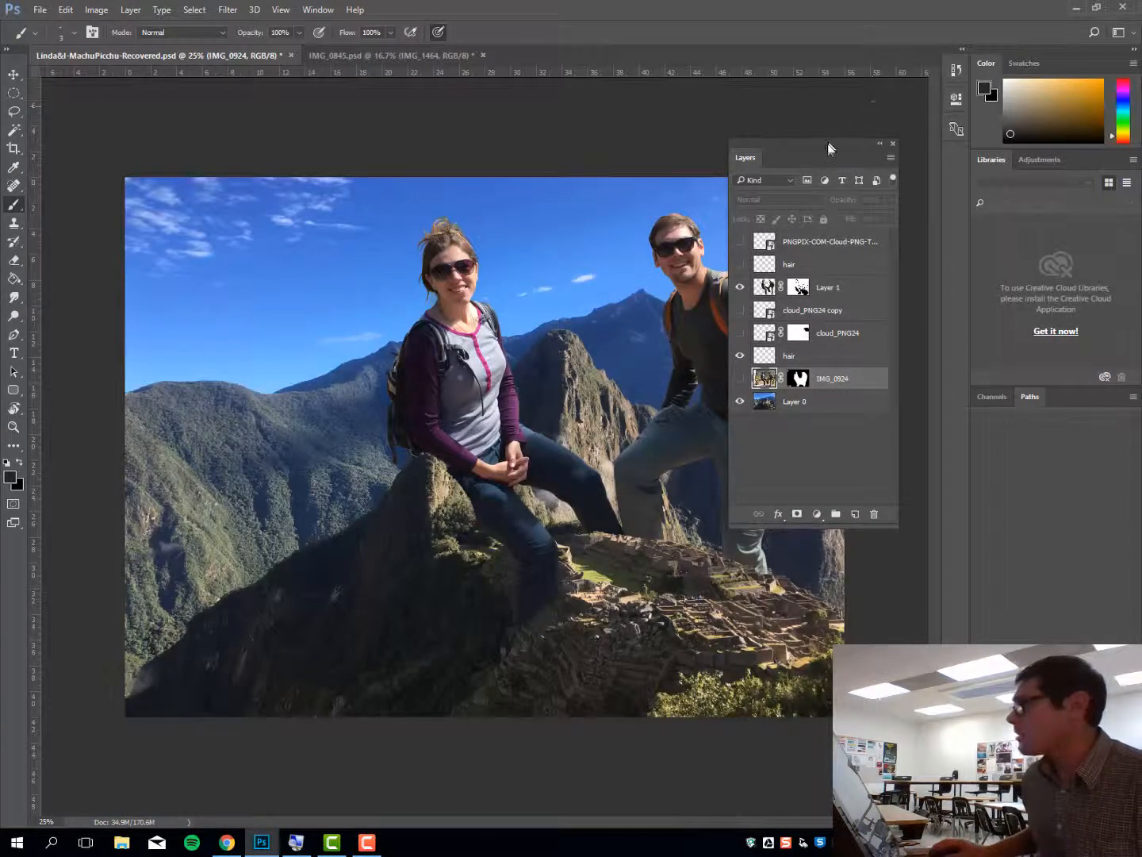
pyautogui.moveTo(828, 143); pyautogui.dragTo(872, 130)
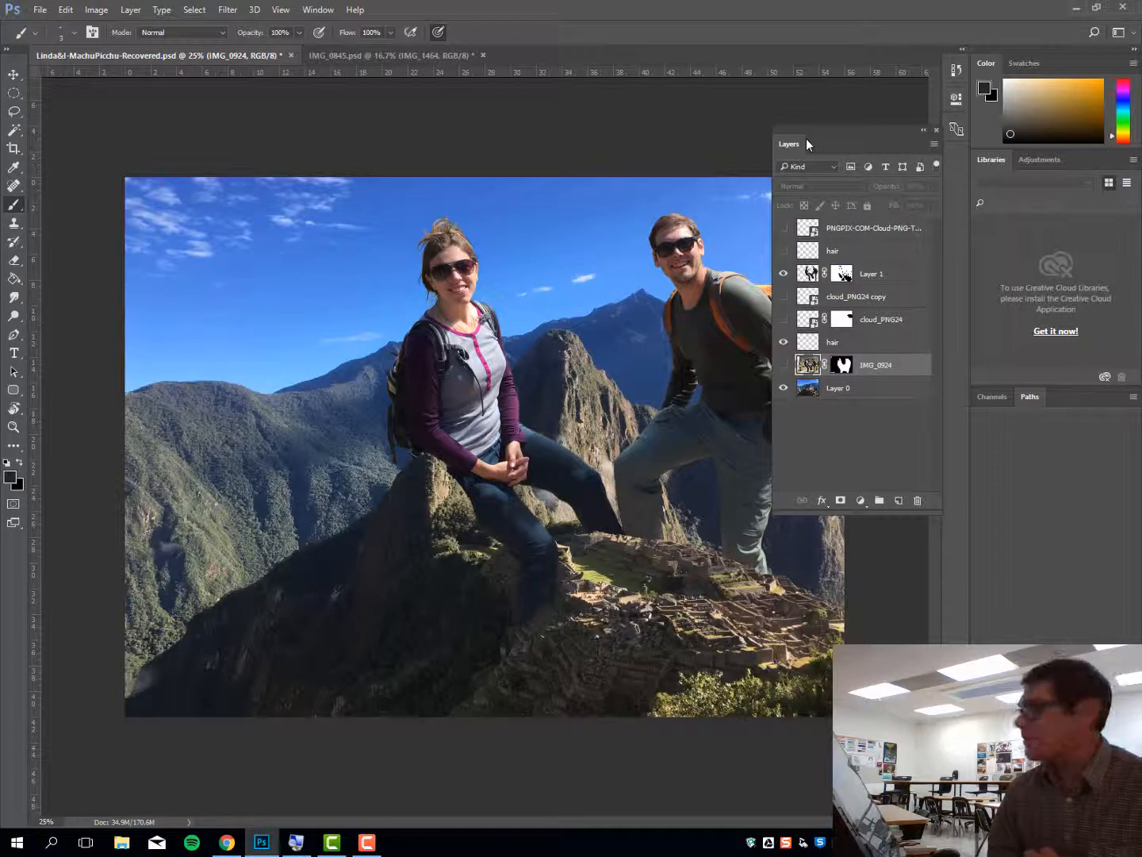
pyautogui.click(39, 11)
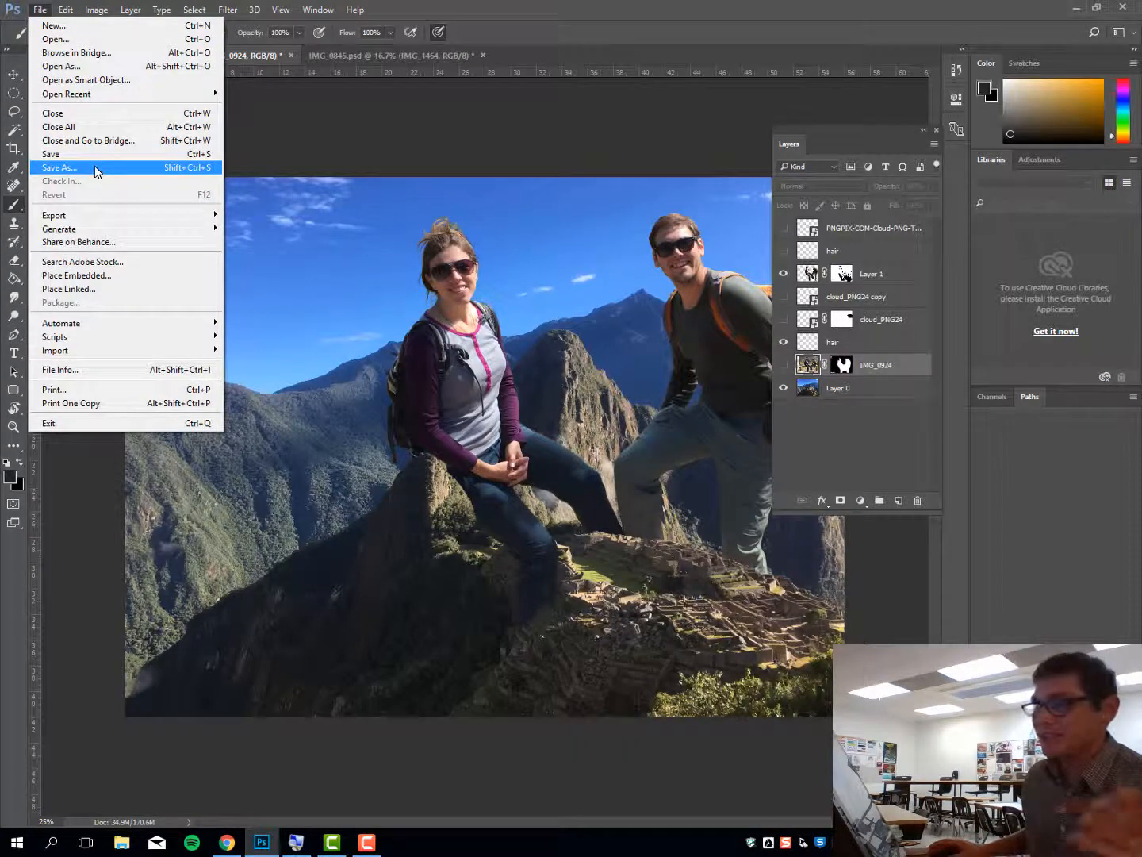
pyautogui.click(600, 5)
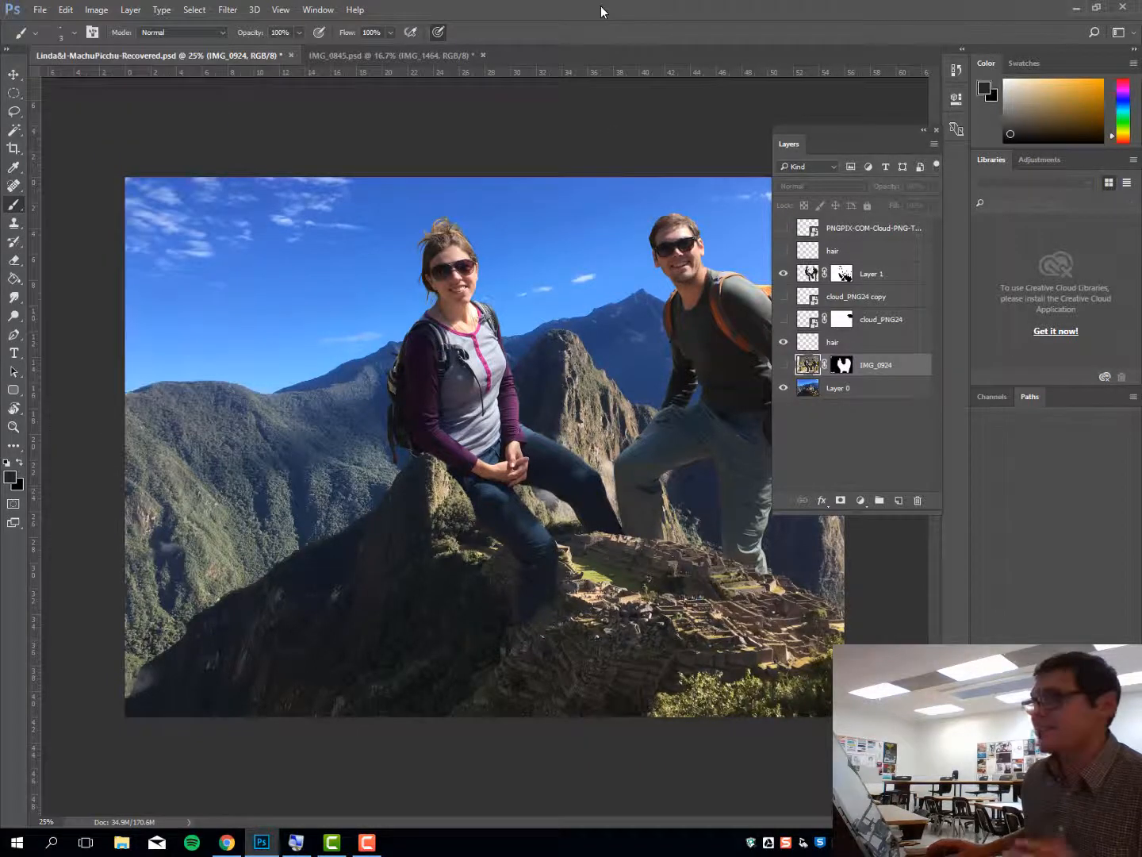